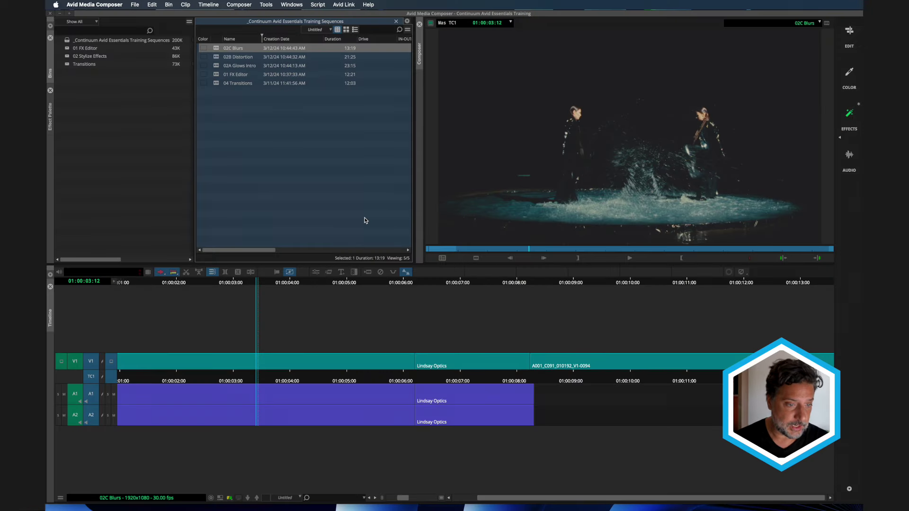
Open the 02C Blurs sequence and apply BCC+Blur to the Prism clip.
click(114, 41)
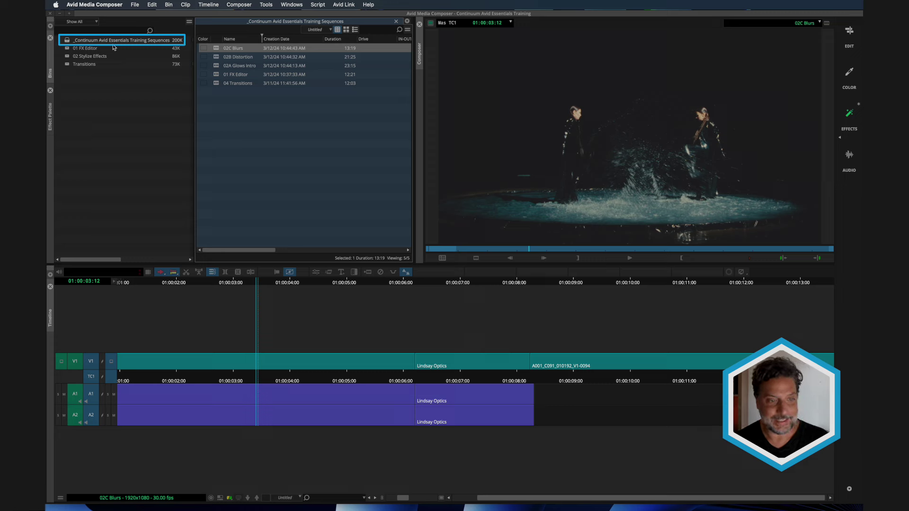
click(240, 51)
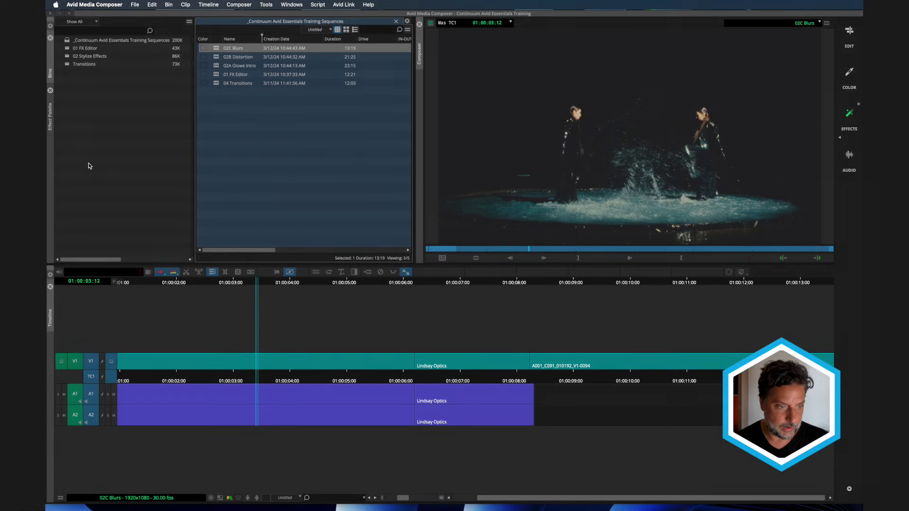
click(49, 116)
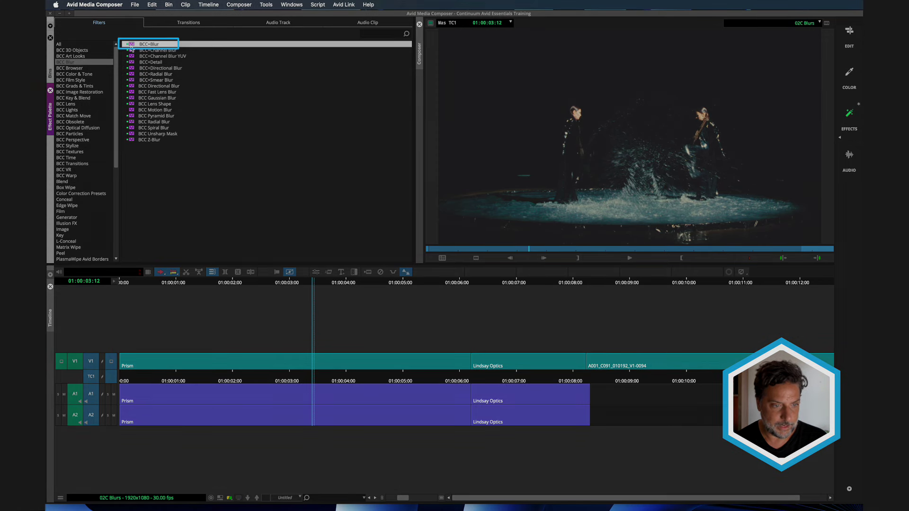
drag(138, 114, 237, 363)
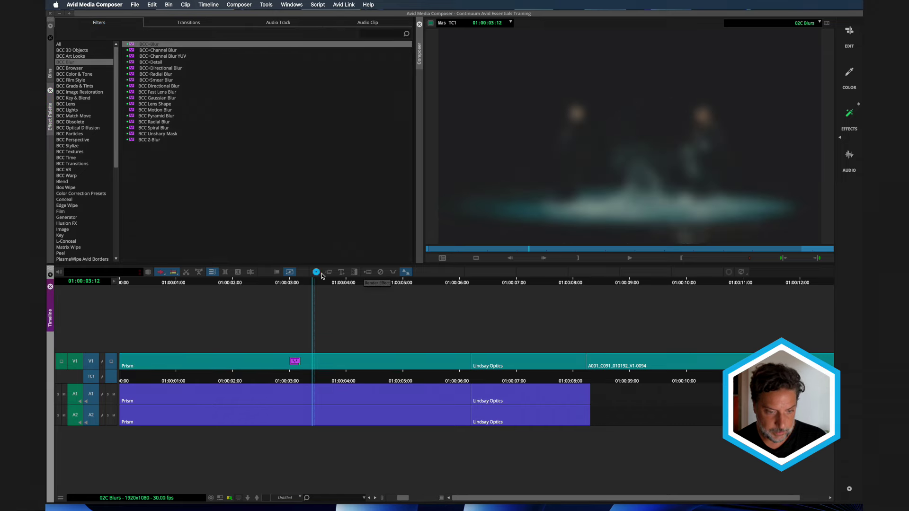
Set the blur to Blur 24.7, Blur X 0 and Gaussian quality for a vertical-only blur.
click(316, 272)
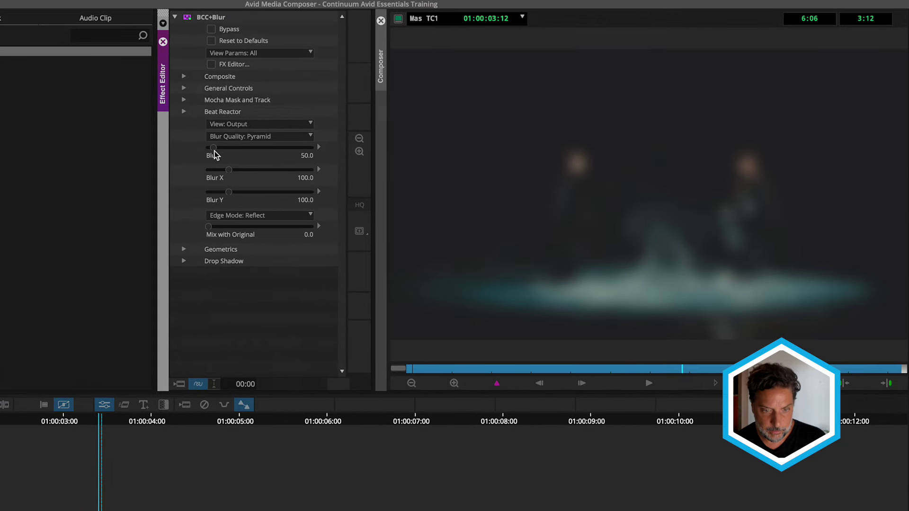
drag(213, 149, 212, 150)
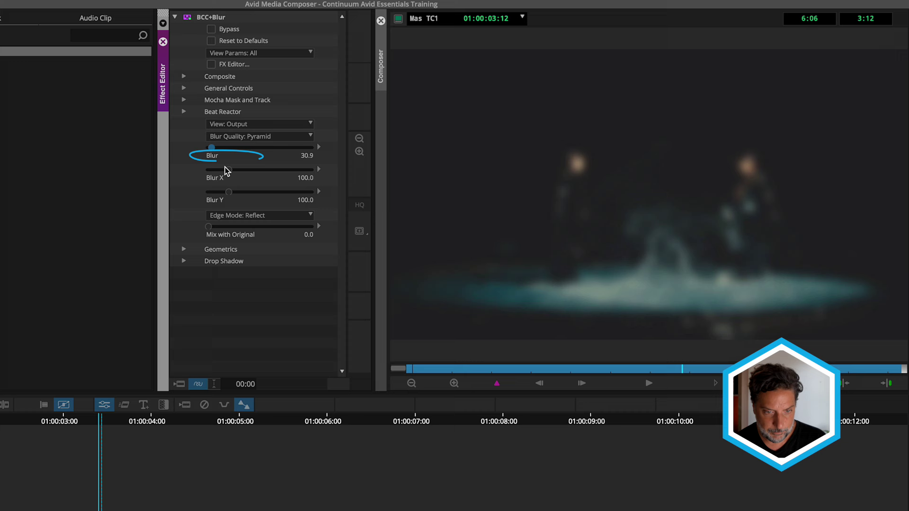
drag(229, 169, 186, 172)
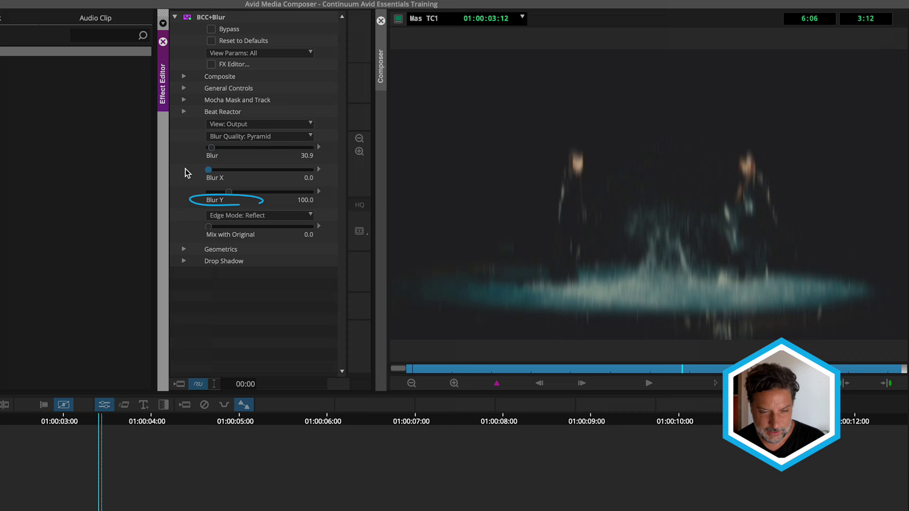
click(260, 138)
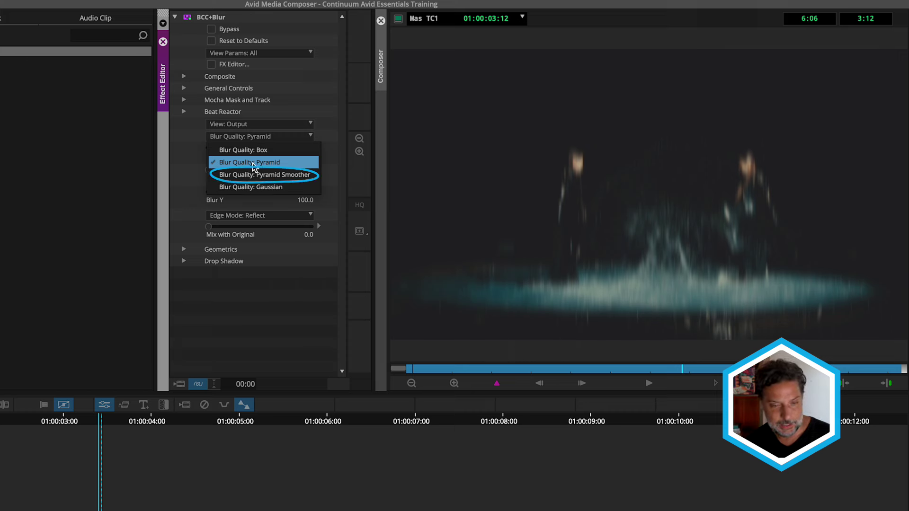
click(250, 175)
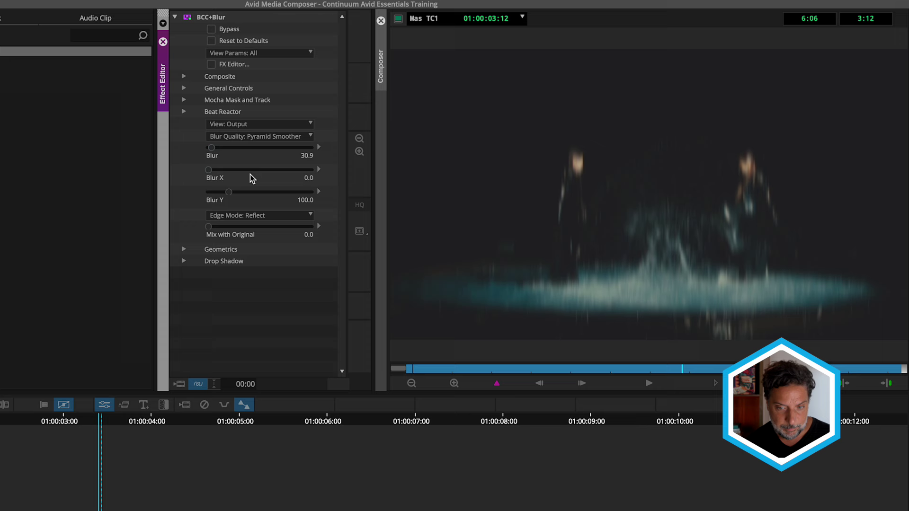
click(264, 138)
click(251, 185)
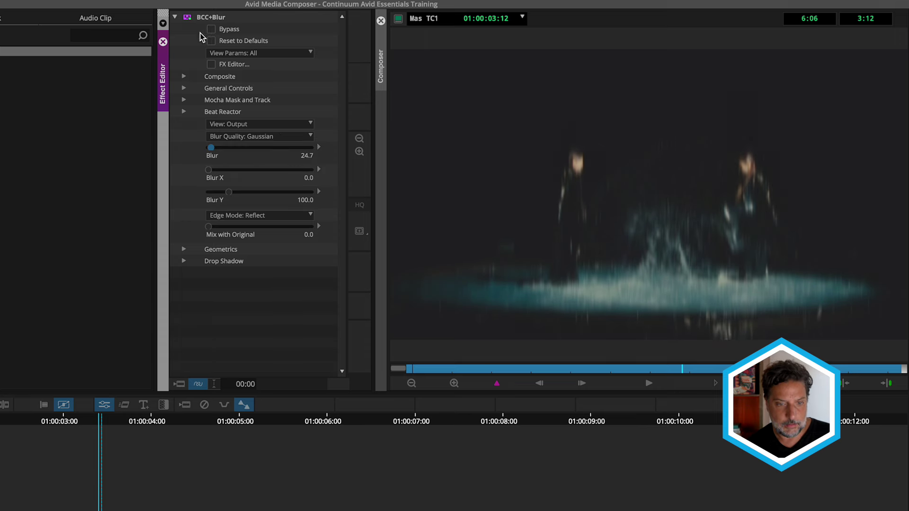
Remove the BCC+Blur and apply BCC+Radial Blur to the Prism clip on V1.
click(204, 405)
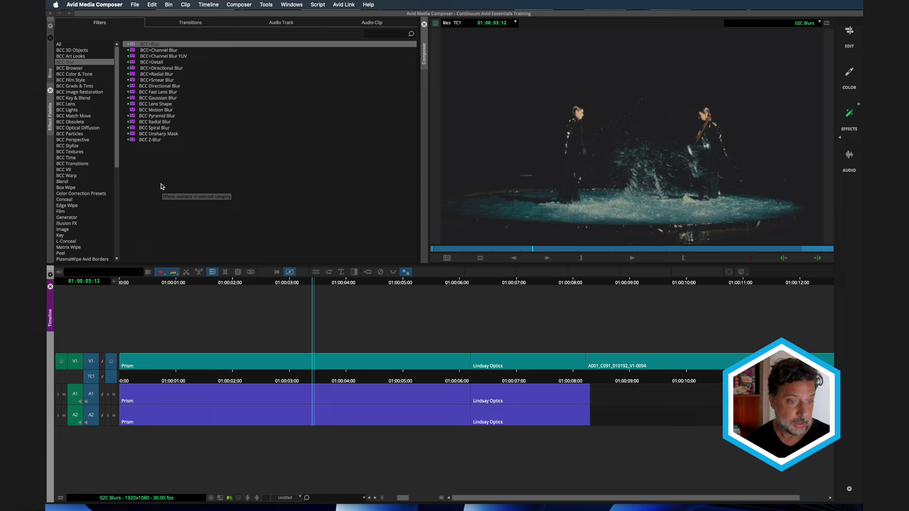
click(128, 74)
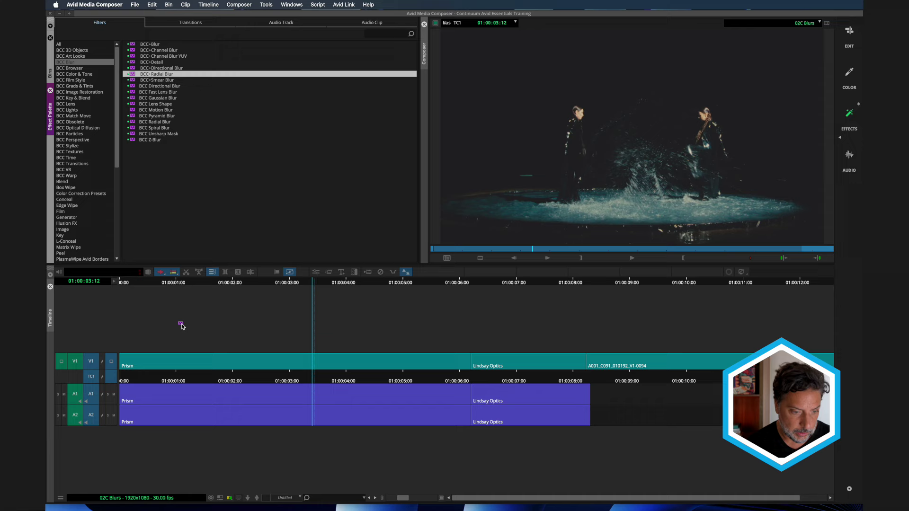
drag(182, 327, 184, 358)
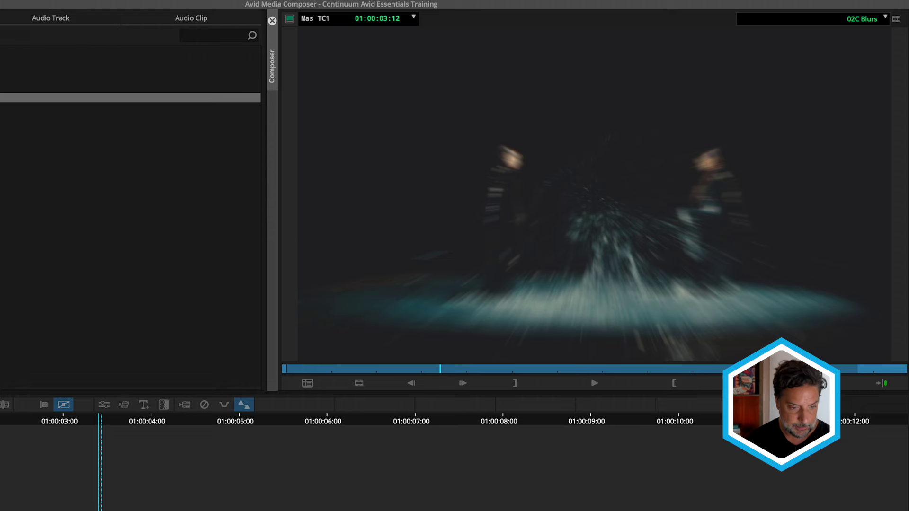
Trial a Rotation Amount swirl, then reset Radial Blur to defaults (Radial 20, Rotation 0) at clip start.
click(105, 405)
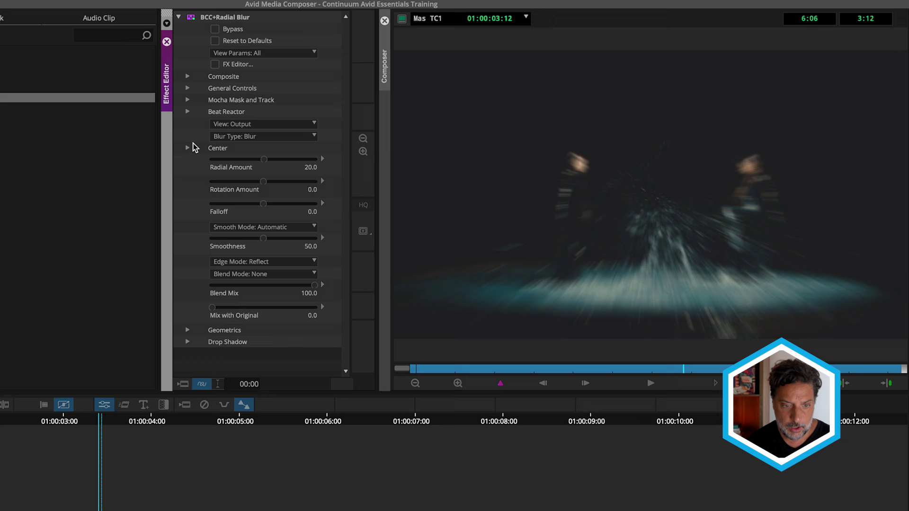
mouse_move(263, 182)
mouse_down()
mouse_move(277, 179)
mouse_move(265, 183)
mouse_move(276, 184)
mouse_move(240, 161)
mouse_move(258, 158)
mouse_move(223, 162)
mouse_move(247, 150)
mouse_move(280, 154)
mouse_move(232, 164)
mouse_up()
click(216, 41)
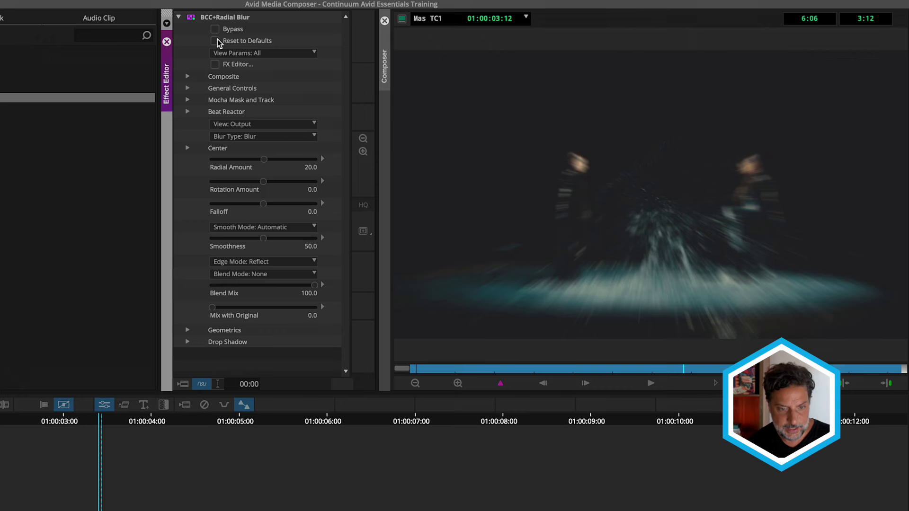
click(549, 351)
click(413, 369)
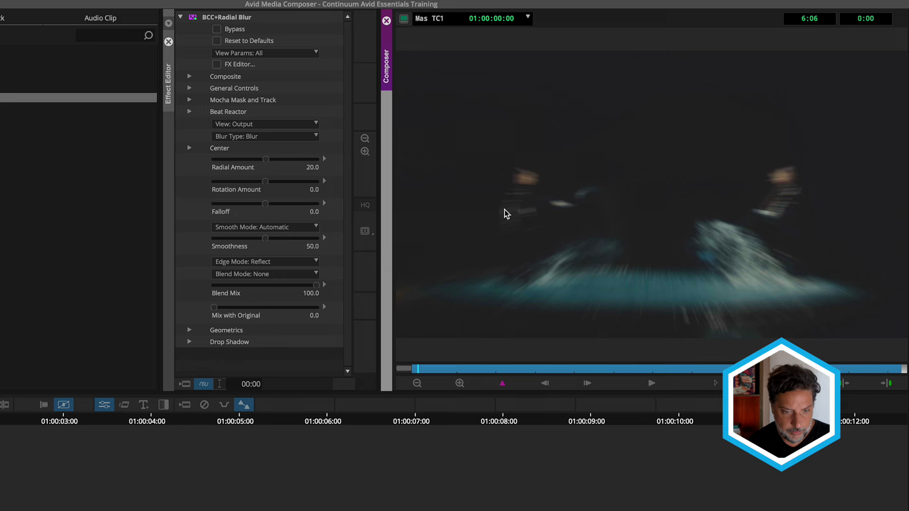
Add a Mix with Original keyframe at the clip start, value 0.
drag(162, 262, 0, 261)
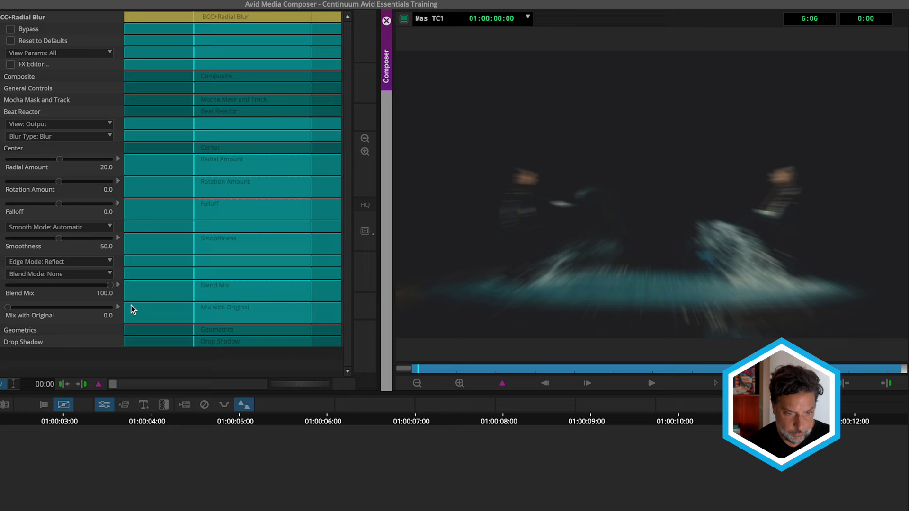
right_click(194, 304)
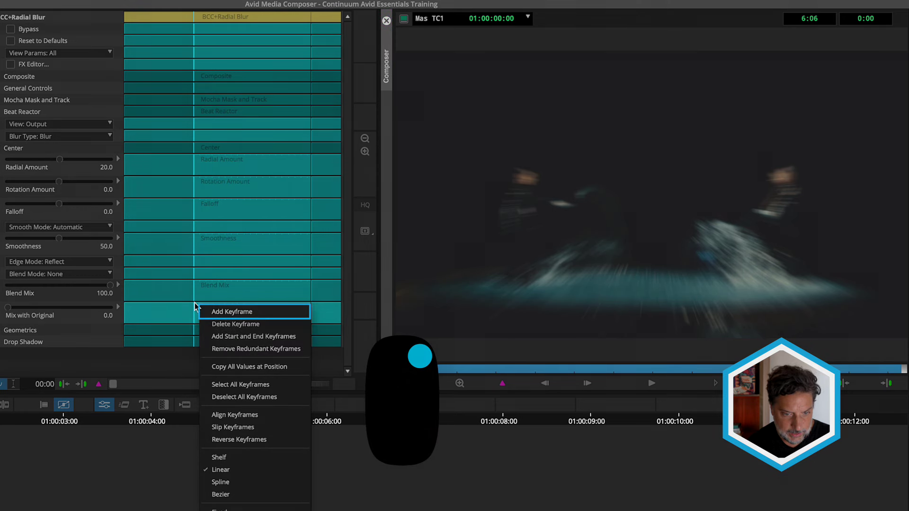
click(220, 312)
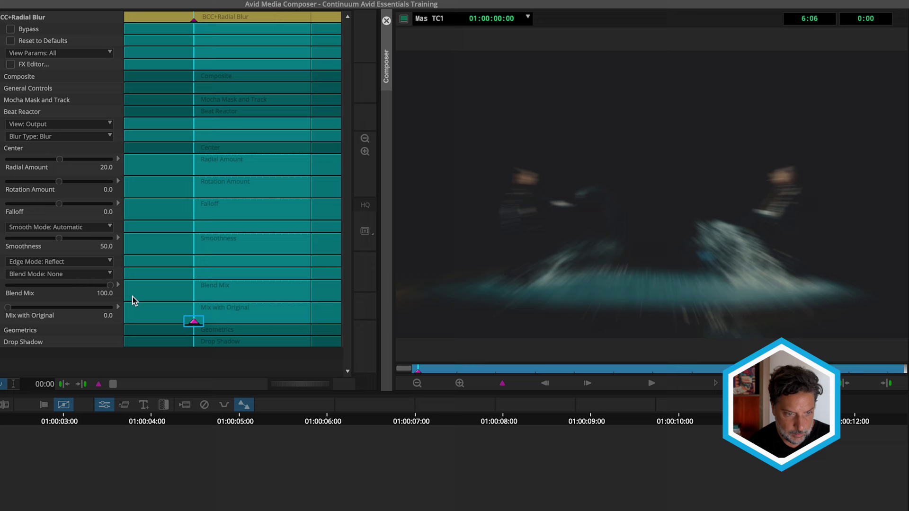
Add a second Mix with Original keyframe at two seconds set to 100.
click(175, 354)
click(224, 20)
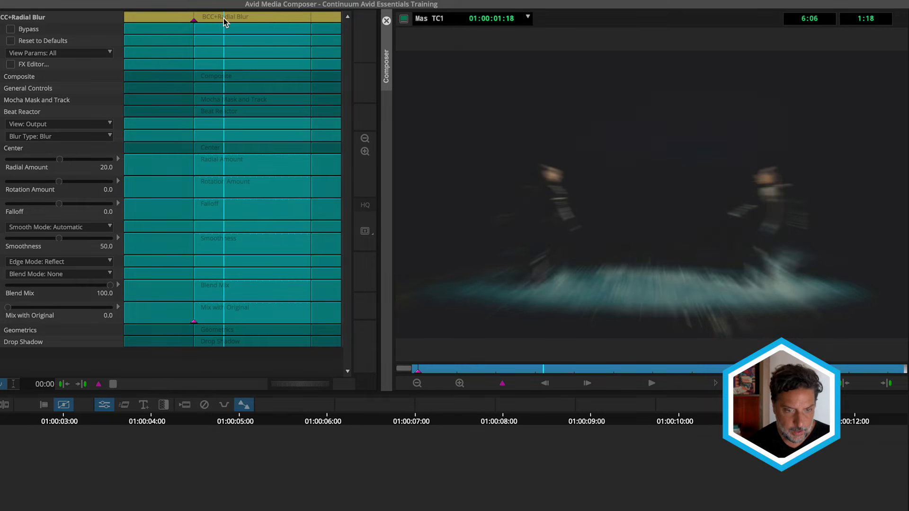
mouse_move(223, 20)
mouse_down()
mouse_move(215, 29)
mouse_move(243, 20)
mouse_move(232, 24)
mouse_up()
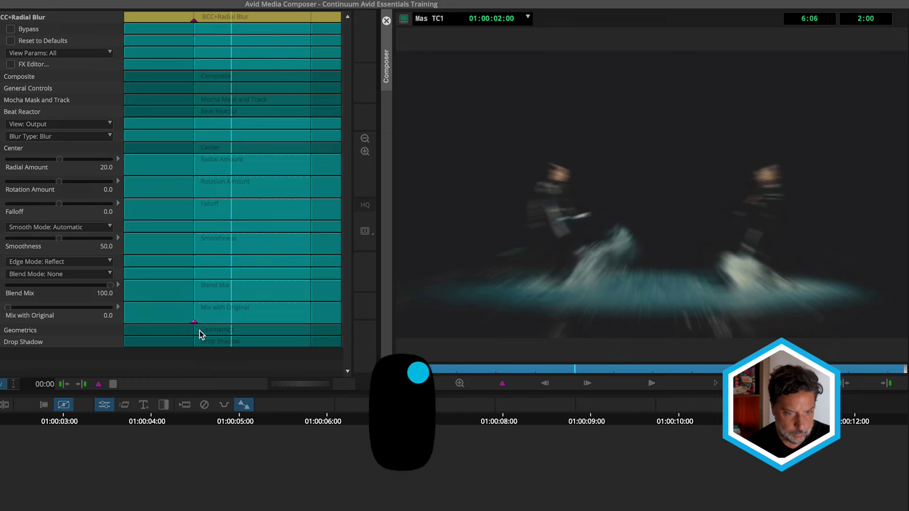
right_click(229, 322)
click(251, 330)
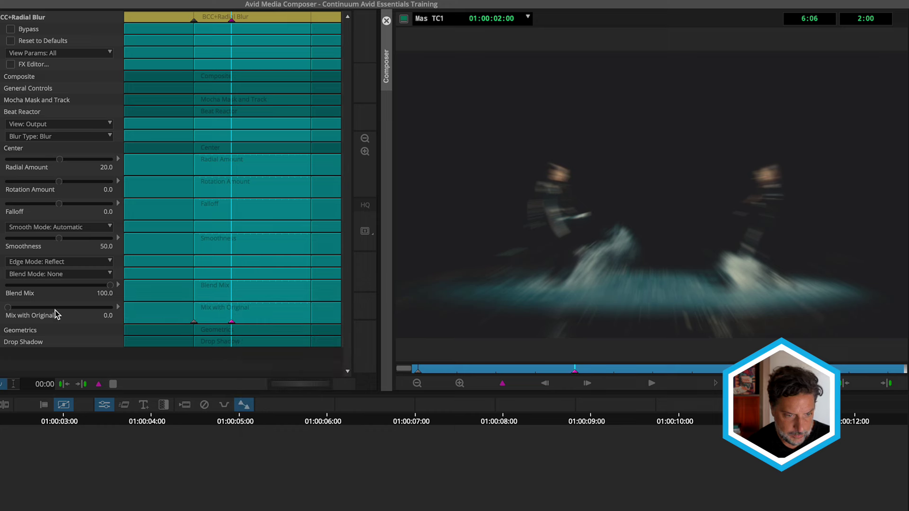
drag(8, 308, 161, 312)
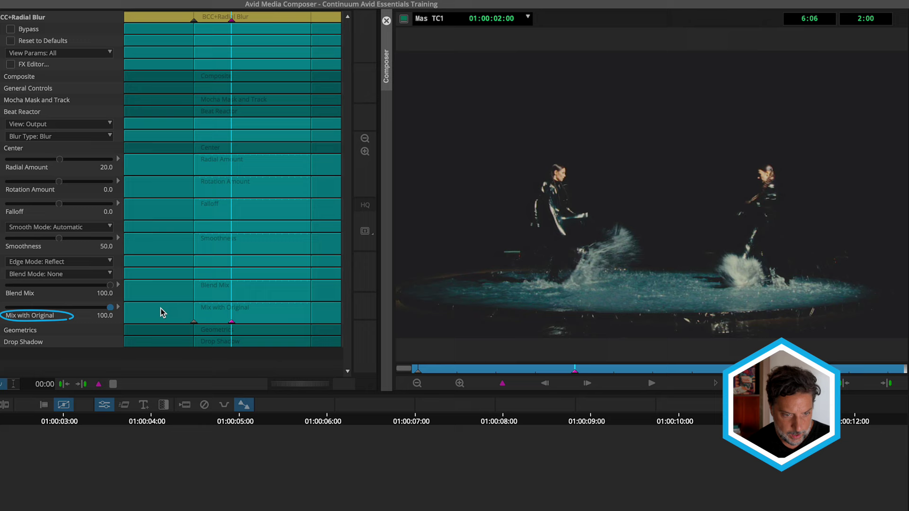
Play from the first keyframe to preview the blur clearing to sharp.
click(194, 323)
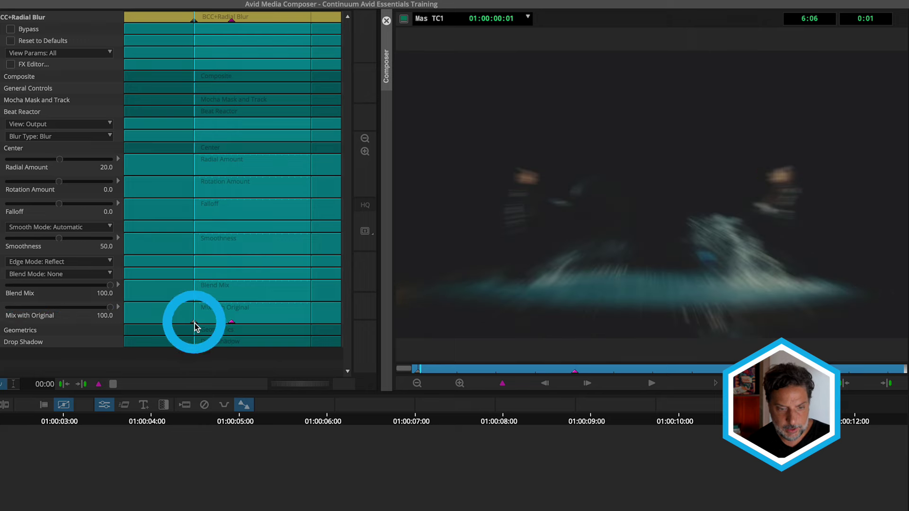
key(space)
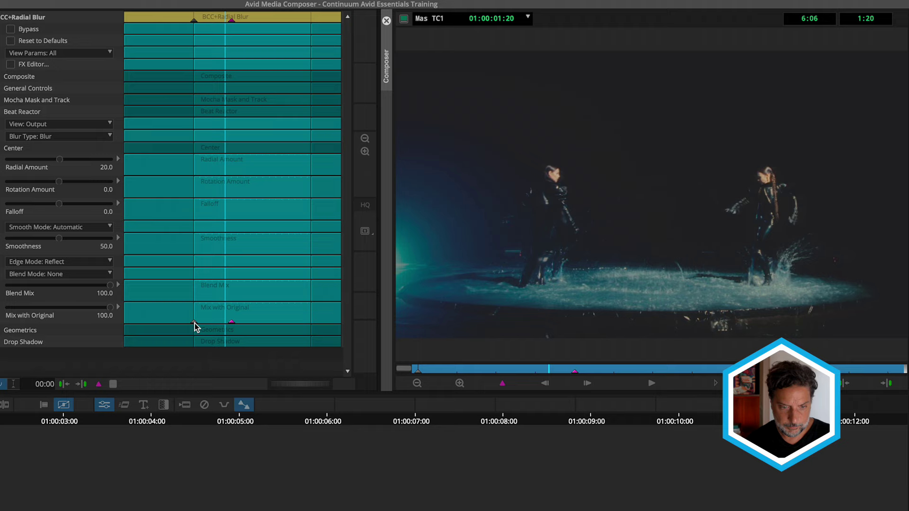
key(space)
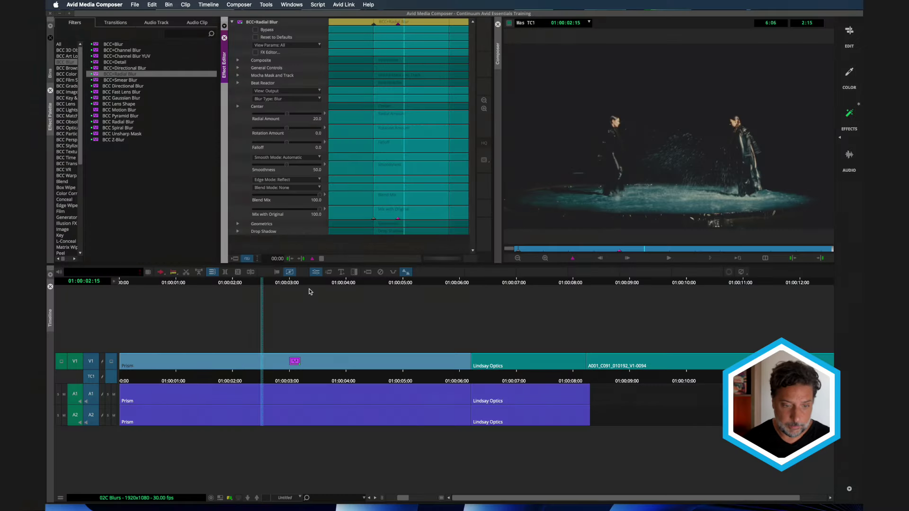
Set the Smear Blur's Smoothness to 0.0 and Global Transform to 34.6.
click(380, 272)
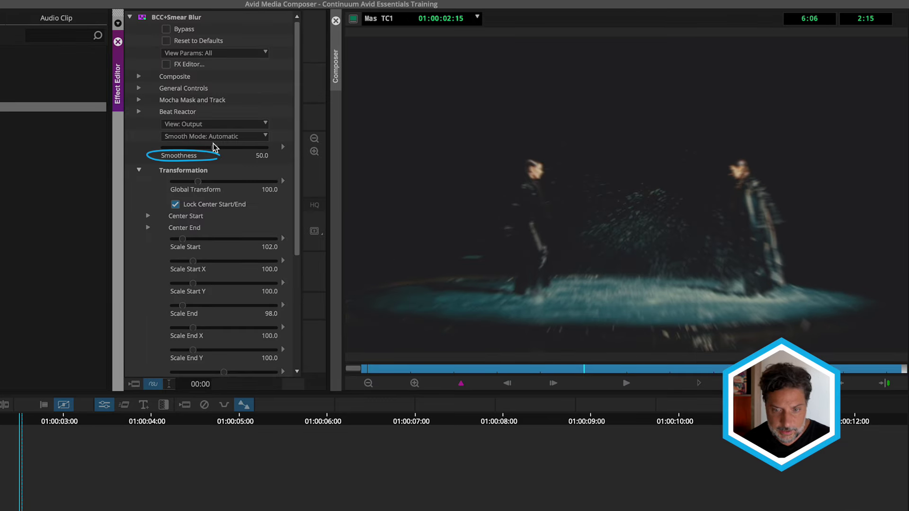
mouse_move(215, 148)
mouse_down()
mouse_move(159, 144)
mouse_move(173, 141)
mouse_up()
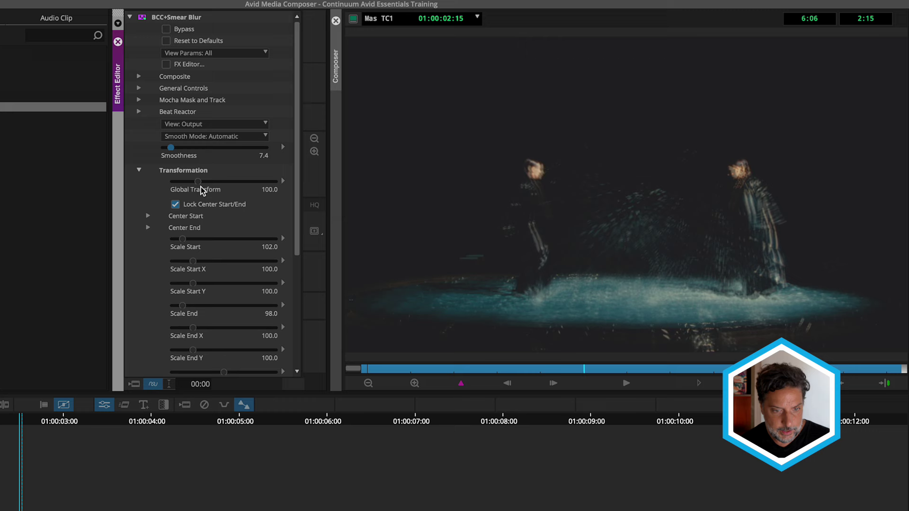
mouse_move(197, 182)
mouse_down()
mouse_move(172, 184)
mouse_move(188, 183)
mouse_up()
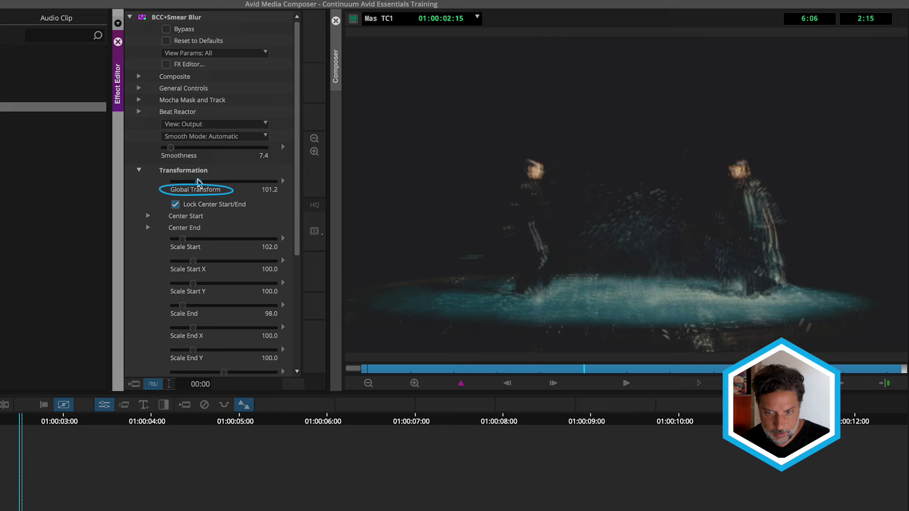
drag(183, 186, 181, 186)
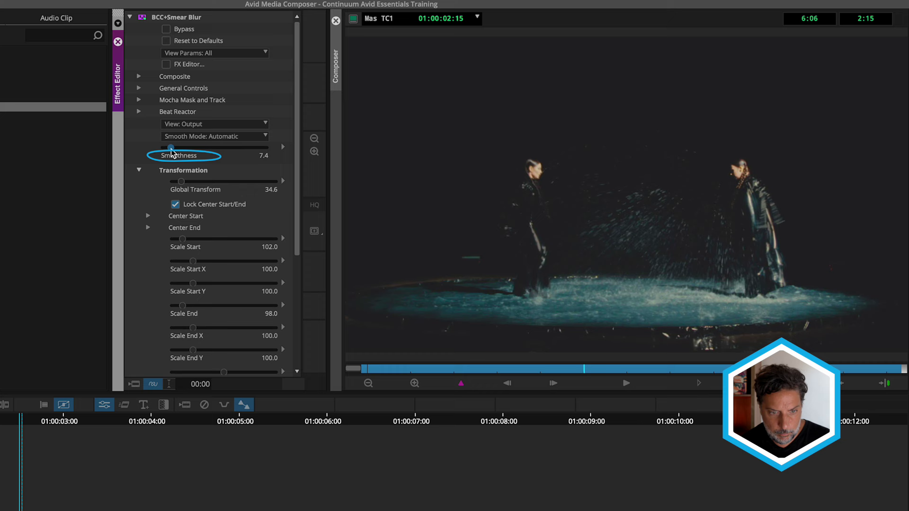
drag(172, 153, 166, 153)
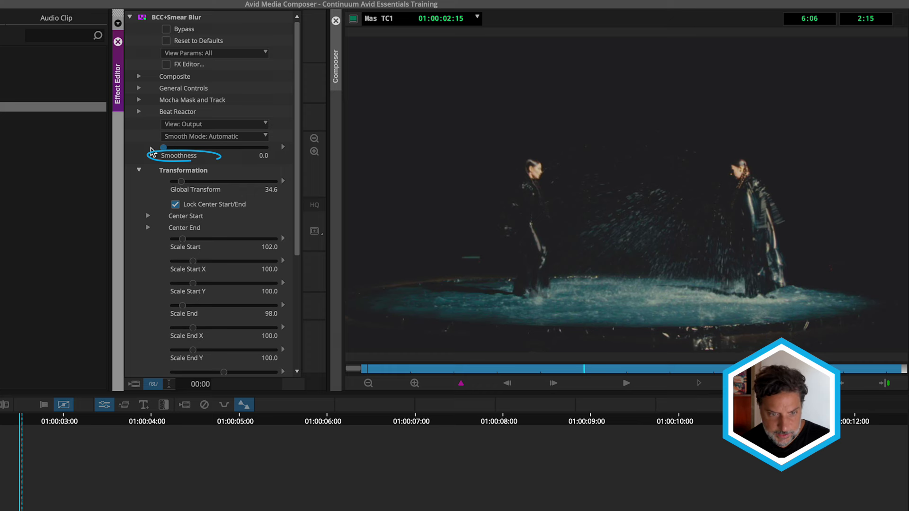
Set Smear Blur to Scale Start 80.3, Scale End 197.5, Global Transform 27.2, Smoothness 7.4.
drag(181, 182, 219, 182)
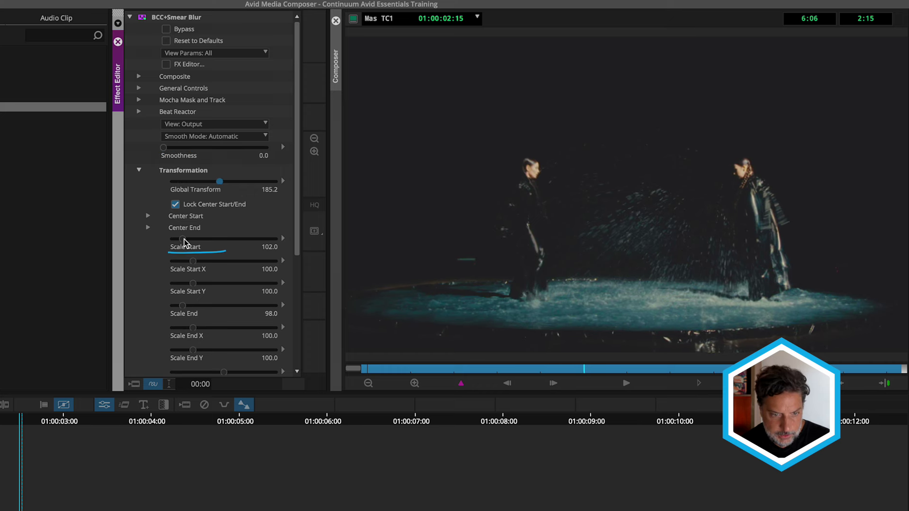
drag(180, 240, 179, 240)
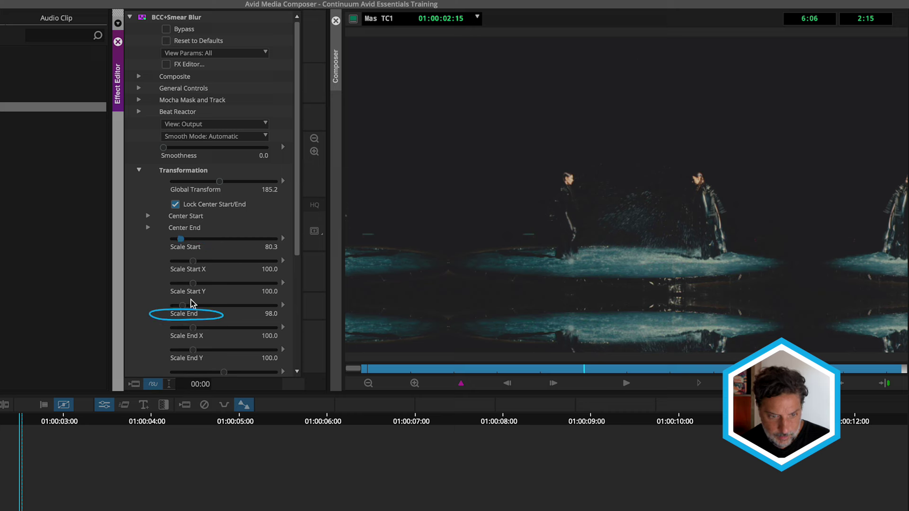
drag(183, 305, 192, 306)
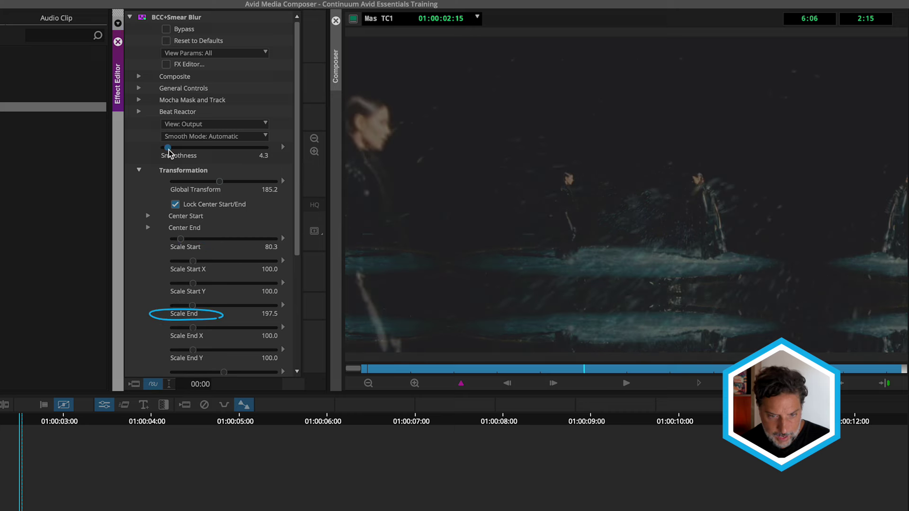
drag(166, 152, 172, 157)
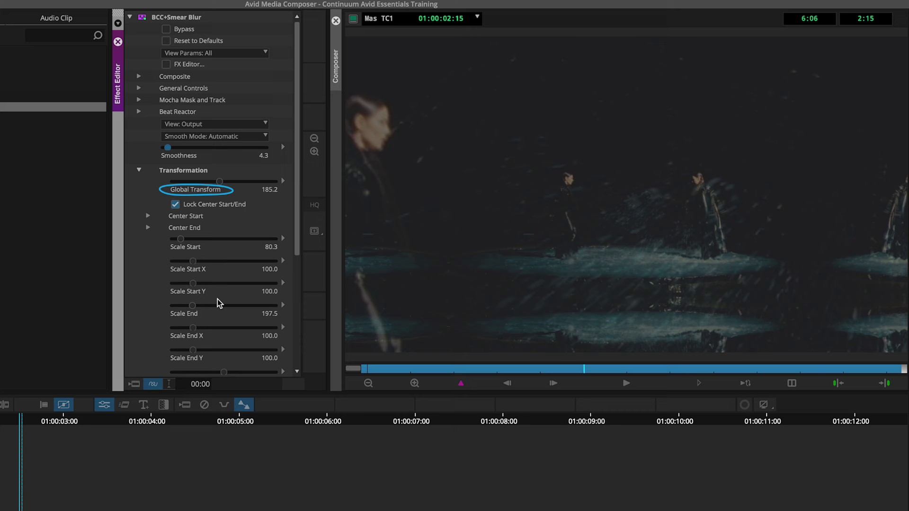
click(213, 182)
drag(213, 184, 182, 186)
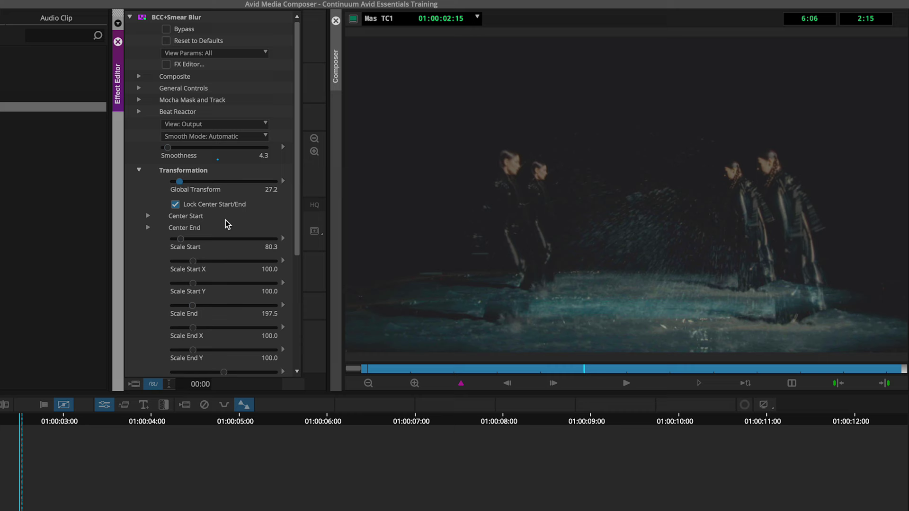
mouse_move(168, 148)
mouse_down()
mouse_move(186, 149)
mouse_move(172, 150)
mouse_up()
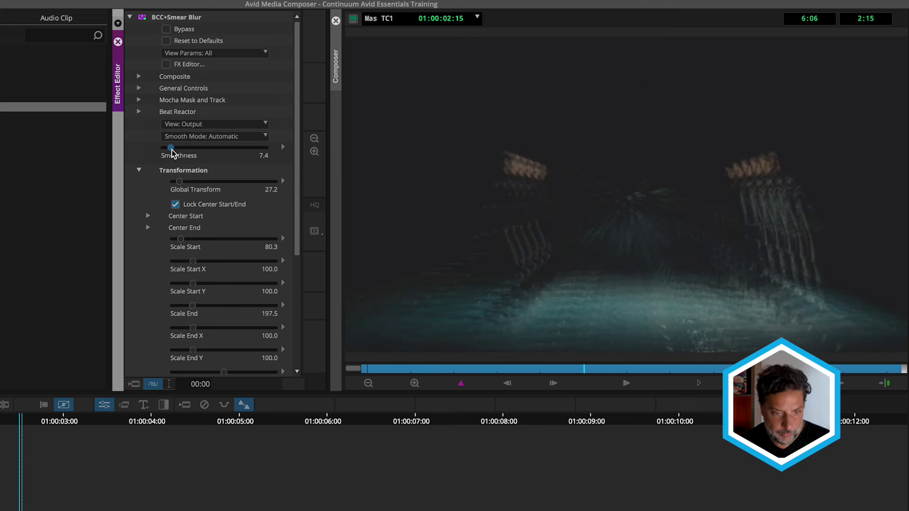
Set the Smear Blur's Angle End to 4.4.
scroll(137, 263, down, 5)
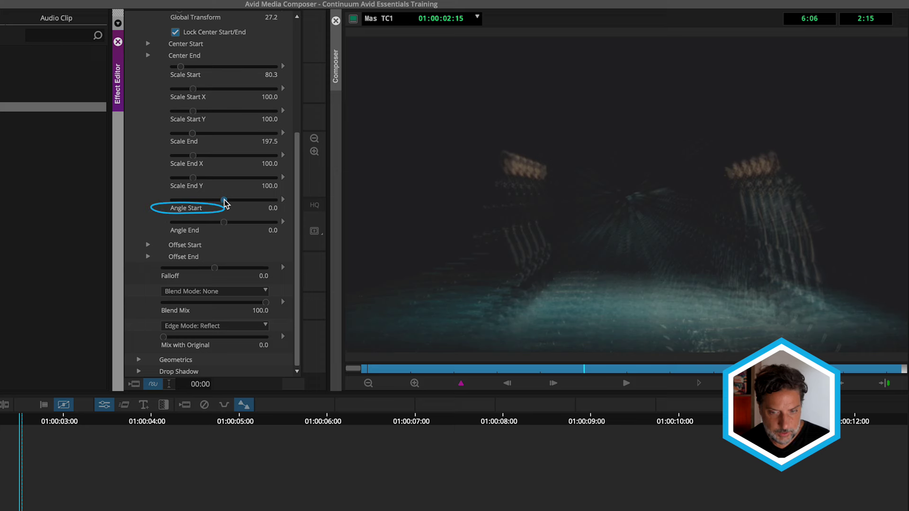
drag(228, 201, 225, 221)
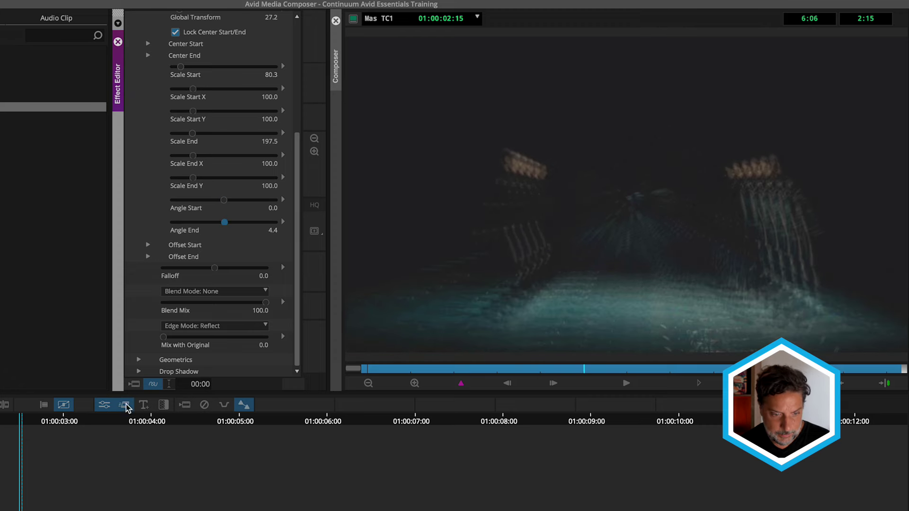
mouse_move(37, 429)
mouse_down()
mouse_move(135, 408)
mouse_move(54, 422)
mouse_up()
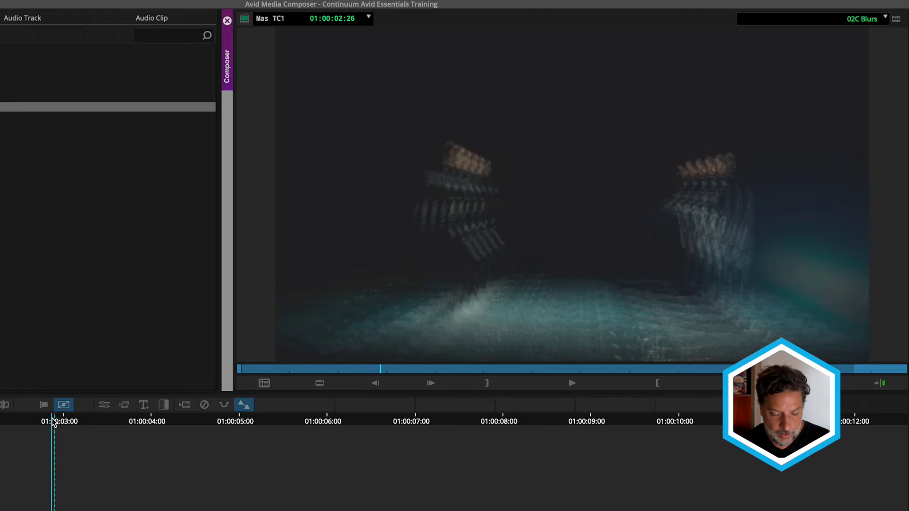
Switch the Smear Blur's blend mode to Screen and play back the result.
click(104, 404)
scroll(240, 284, down, 5)
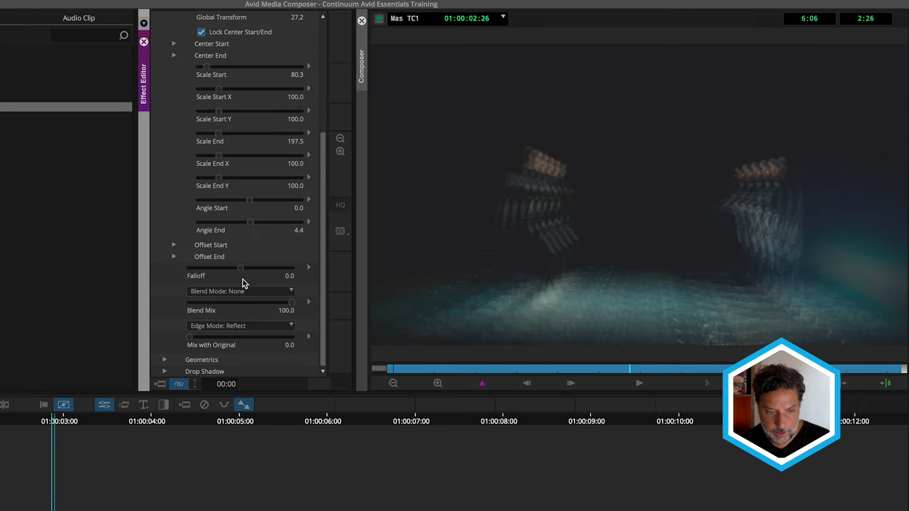
click(234, 291)
click(237, 367)
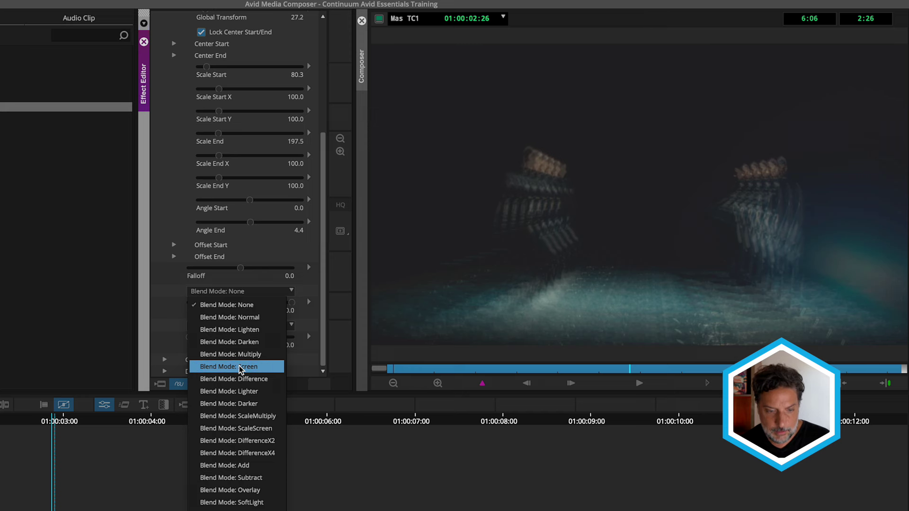
click(239, 368)
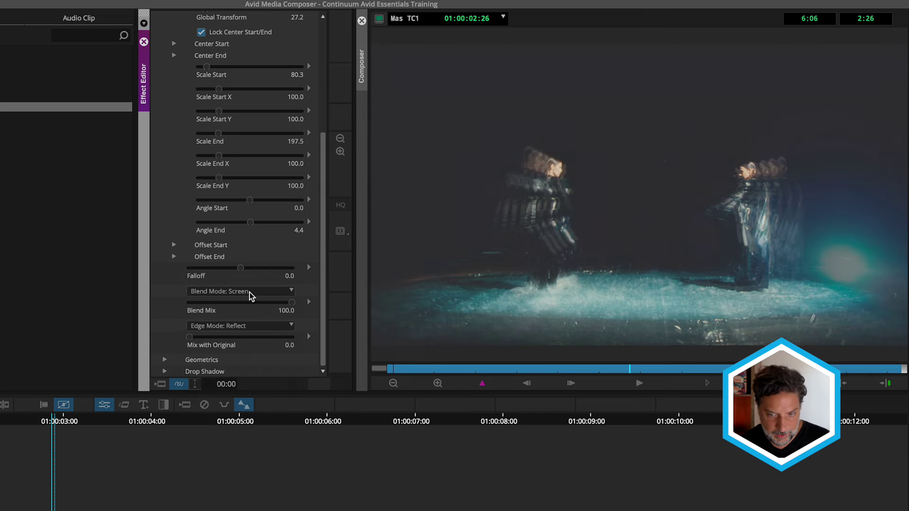
click(36, 421)
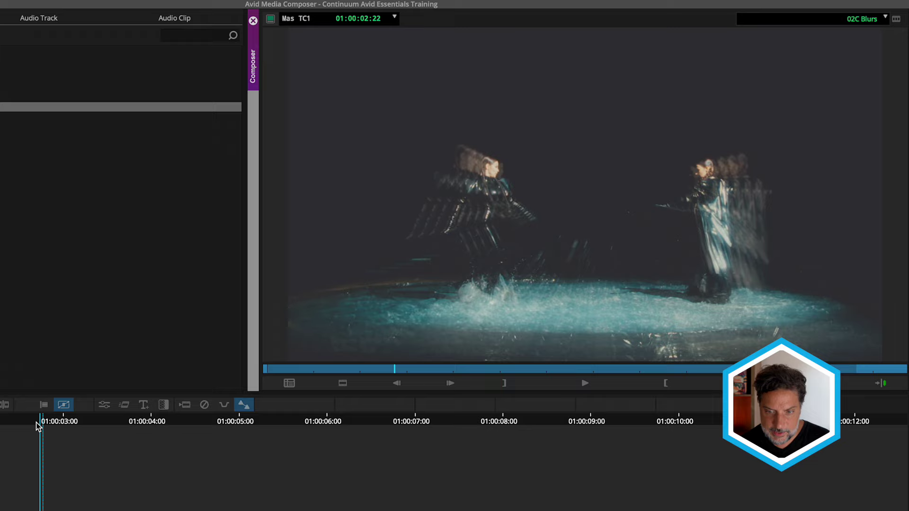
key(space)
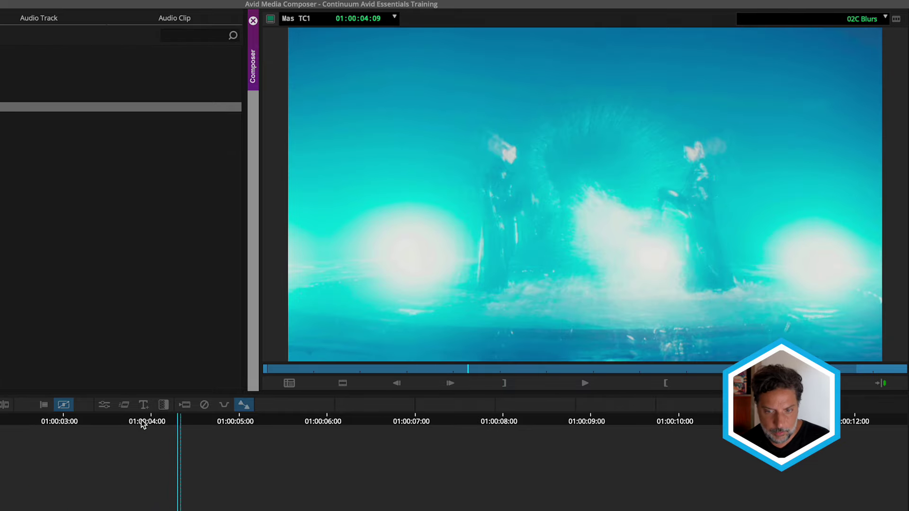
drag(141, 420, 1, 421)
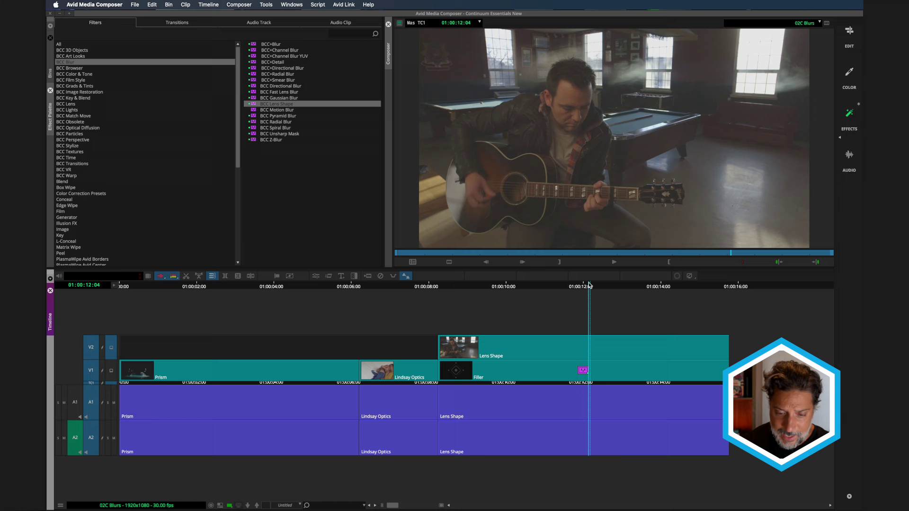
Preview the diamond shape layer on V1, then apply BCC Lens Shape to the V2 guitar clip.
click(111, 372)
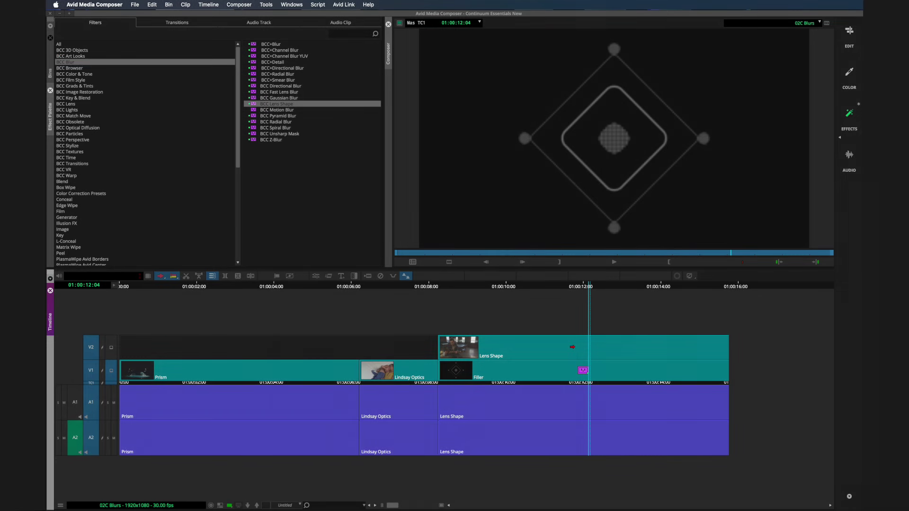
click(114, 350)
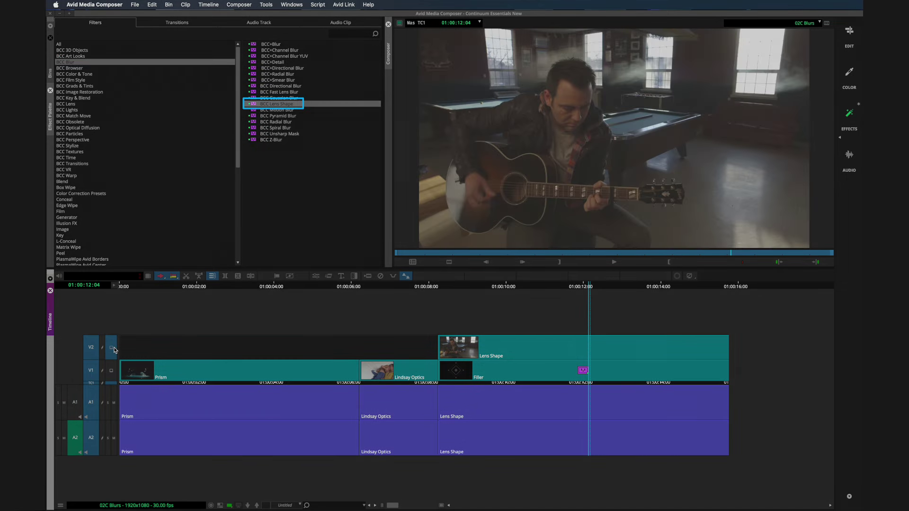
drag(277, 104, 362, 185)
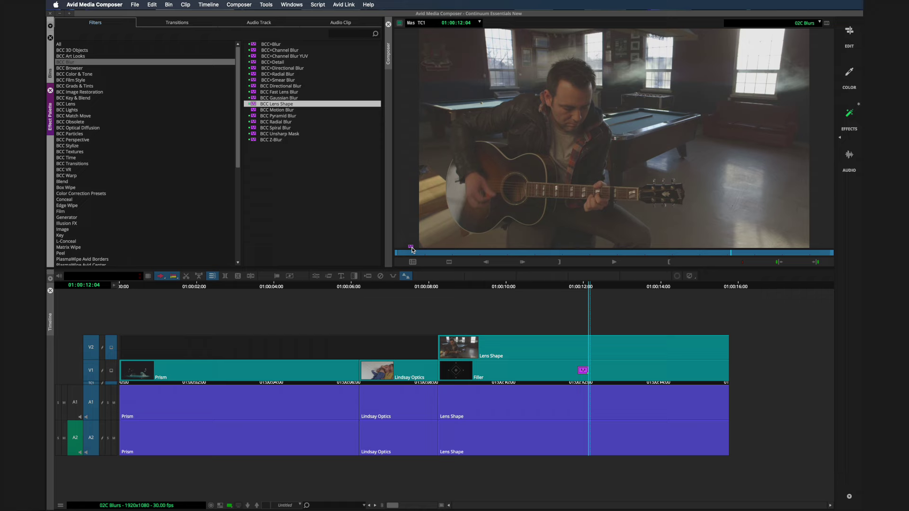
drag(440, 330, 495, 347)
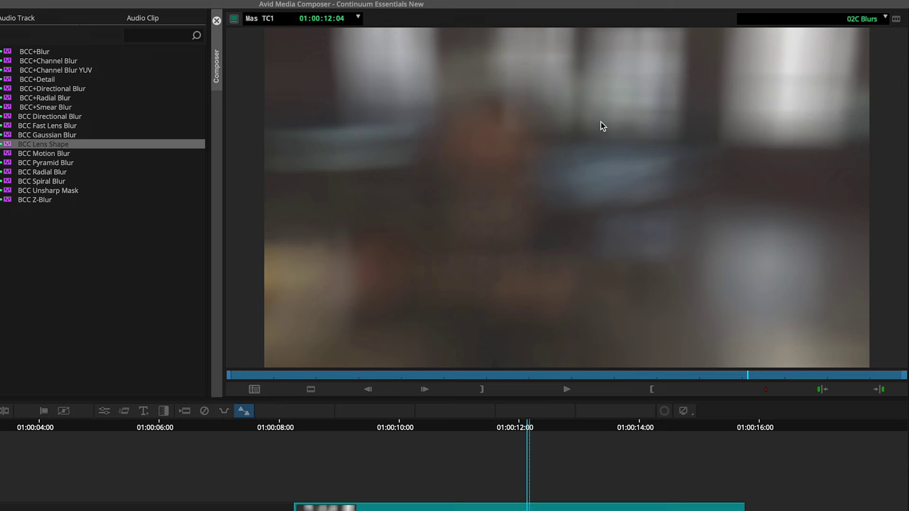
Open BCC Lens Shape's parameters and set Iris Threshold 41.4 and Iris Scale 42.0.
click(104, 411)
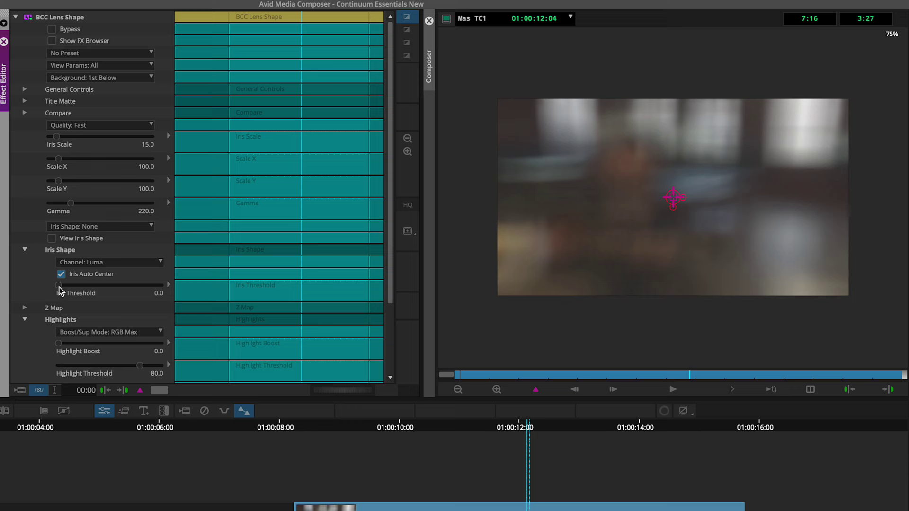
drag(60, 285, 143, 284)
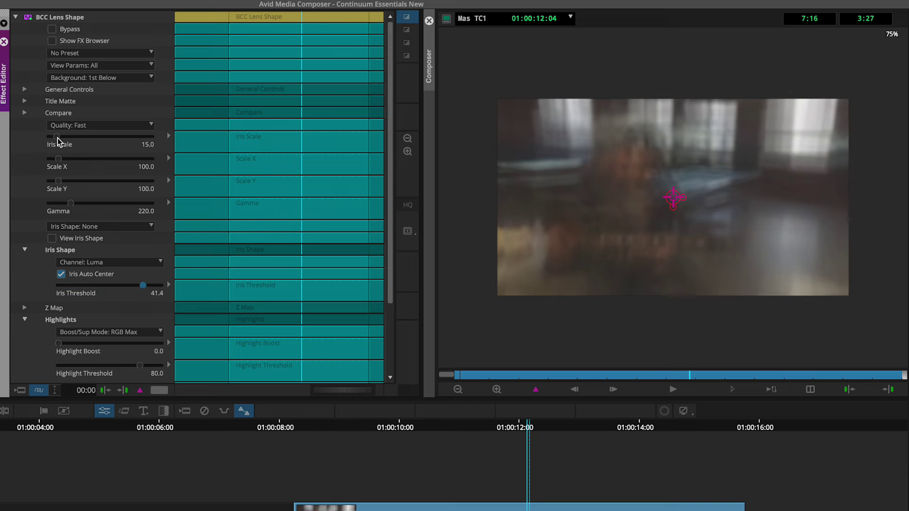
mouse_move(59, 138)
mouse_down()
mouse_move(79, 135)
mouse_move(53, 140)
mouse_move(72, 129)
mouse_up()
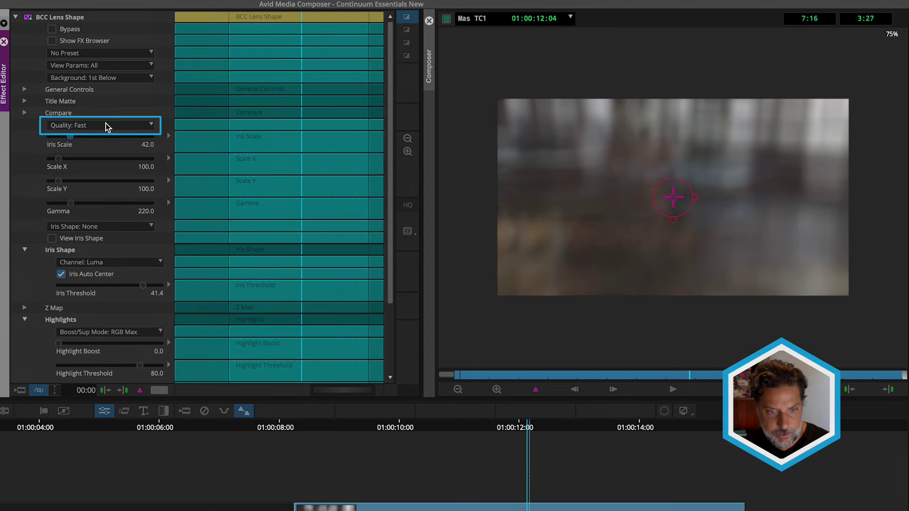
Set Lens Shape to Sharp quality, Iris Shape from 1st Below, Iris Threshold 36.1, Iris Scale 45.7.
click(148, 125)
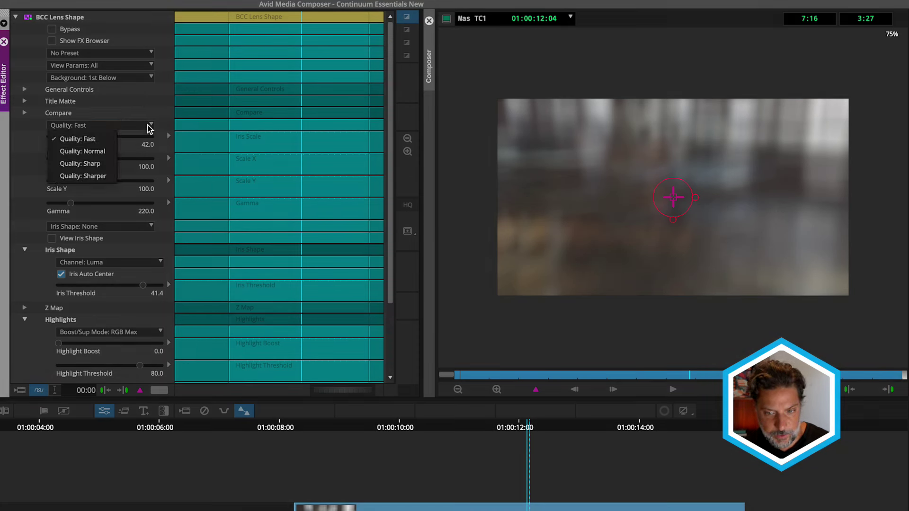
click(89, 164)
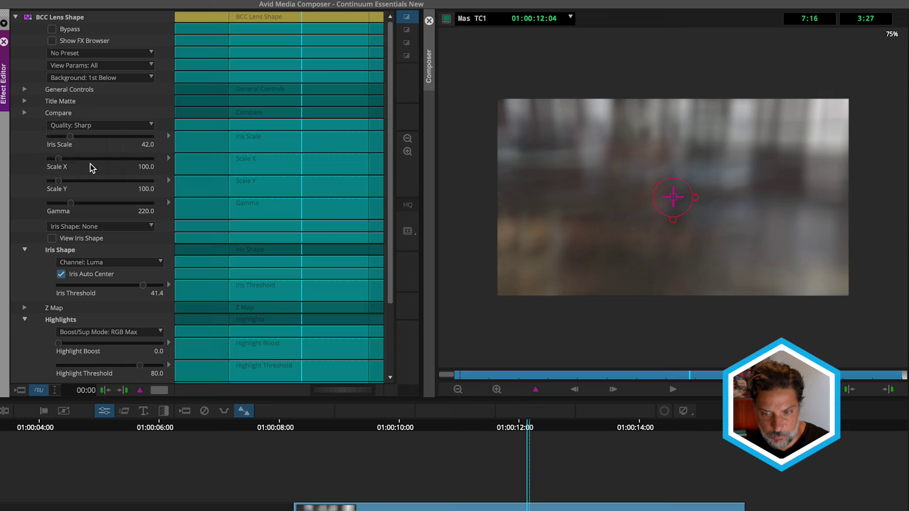
click(115, 226)
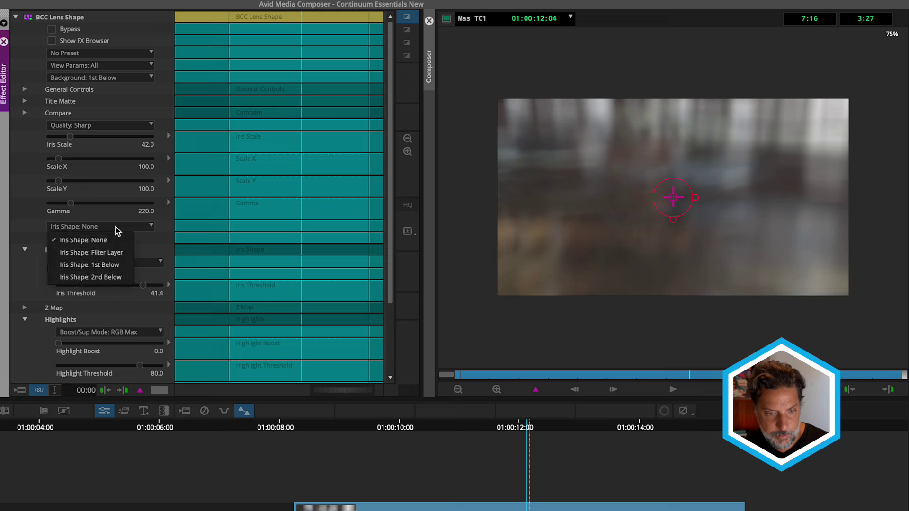
click(110, 265)
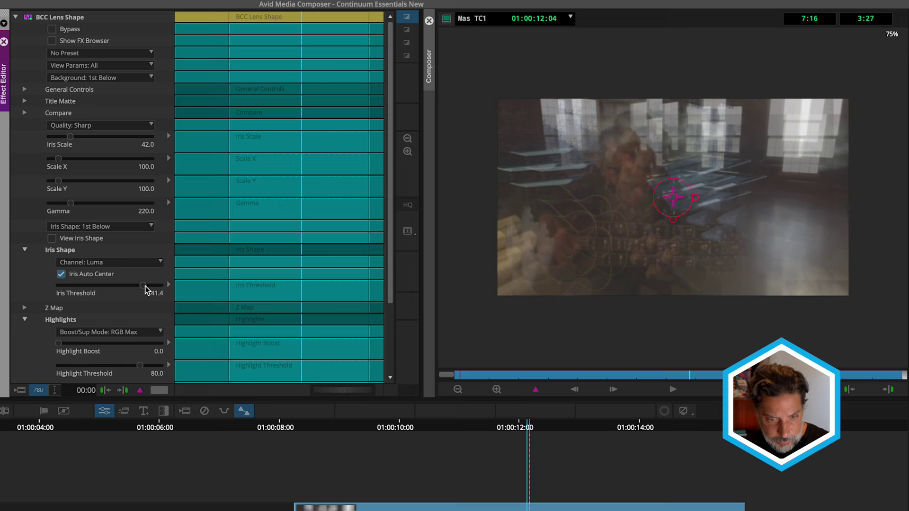
drag(142, 285, 136, 286)
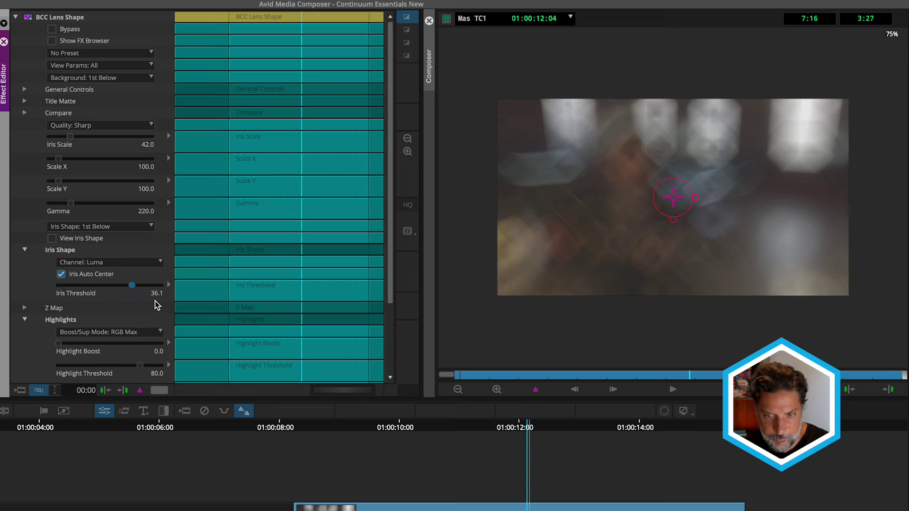
Raise Iris Scale to about 112 and compare the shape layer with the blurred top track.
click(70, 137)
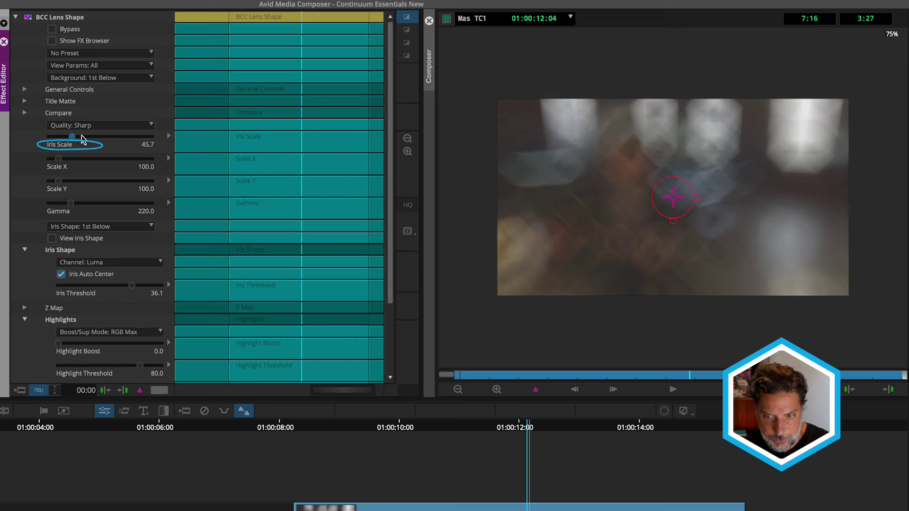
mouse_move(81, 136)
mouse_down()
mouse_move(104, 132)
mouse_move(87, 135)
mouse_up()
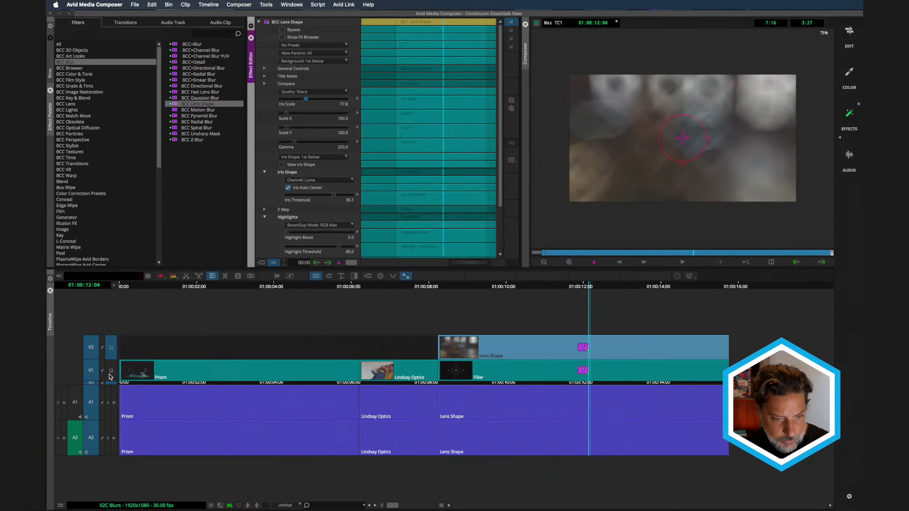
click(10, 430)
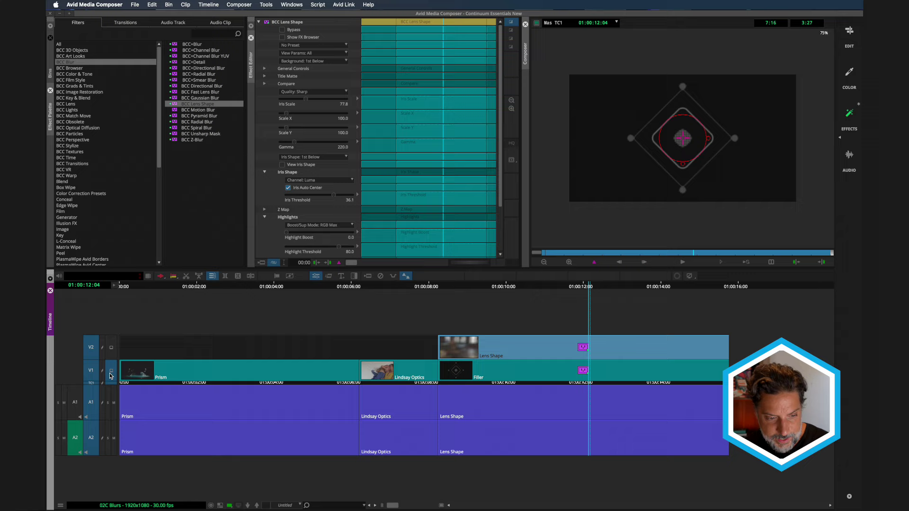
click(112, 349)
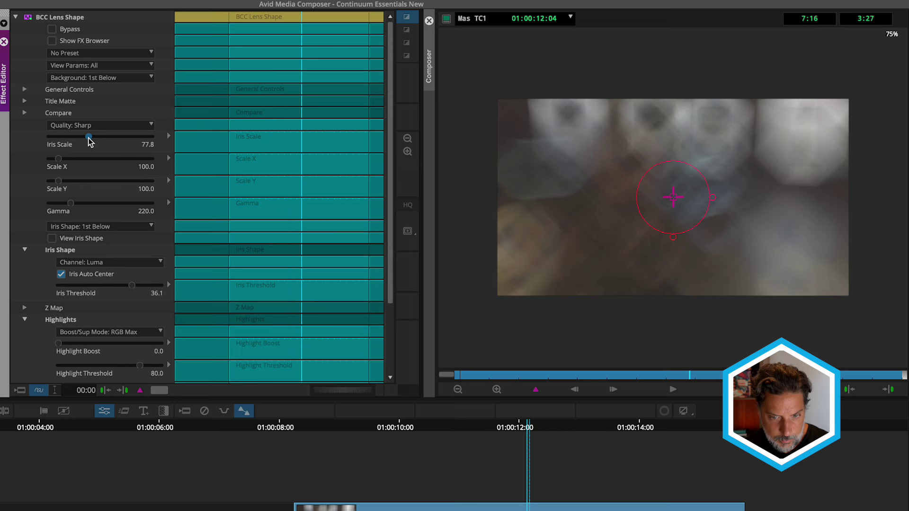
Set Iris Scale to 16.0, Scale Y to 230.0 and Gamma to 486.7 for tall diamond bokeh.
drag(86, 137, 62, 136)
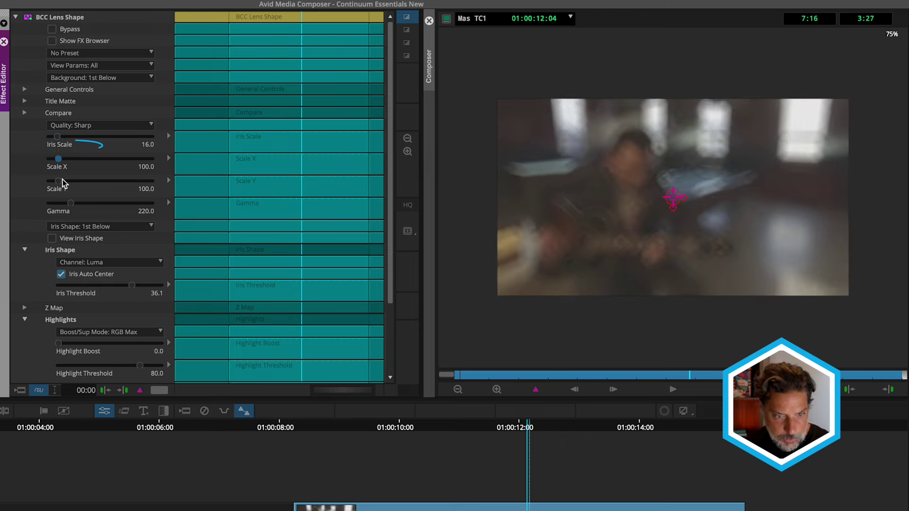
drag(63, 181, 74, 182)
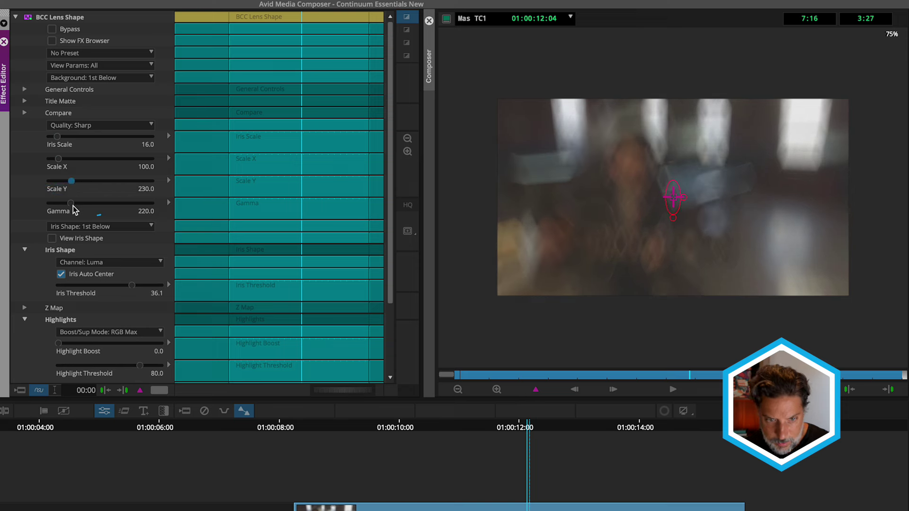
drag(73, 204, 97, 203)
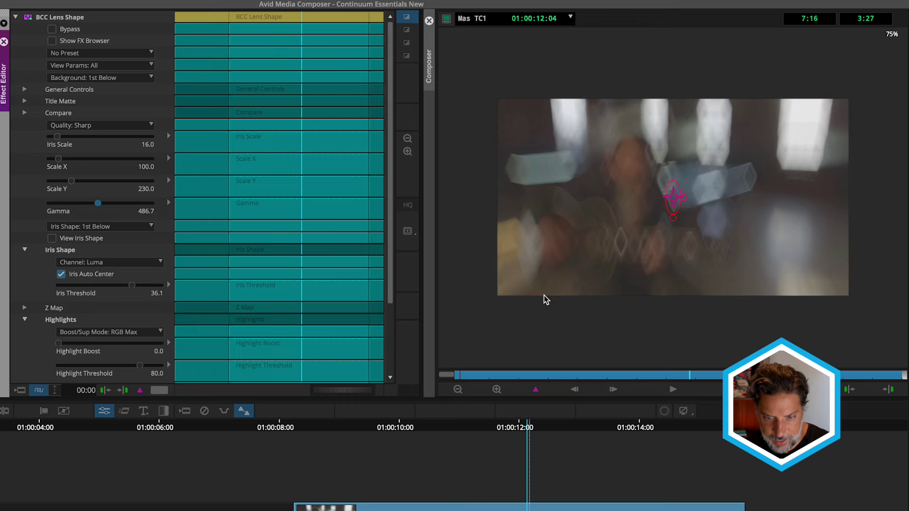
Zoom into the viewer and leave the Z Map mode set to Off.
click(492, 390)
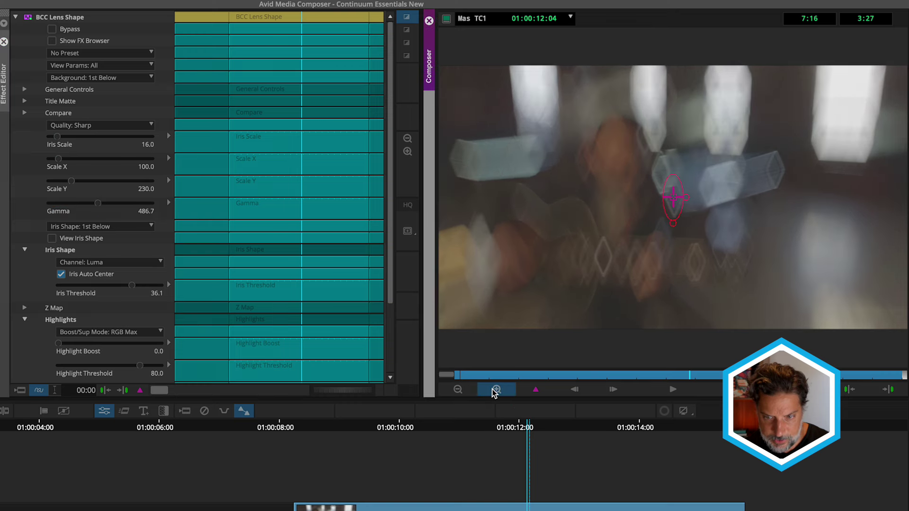
click(495, 390)
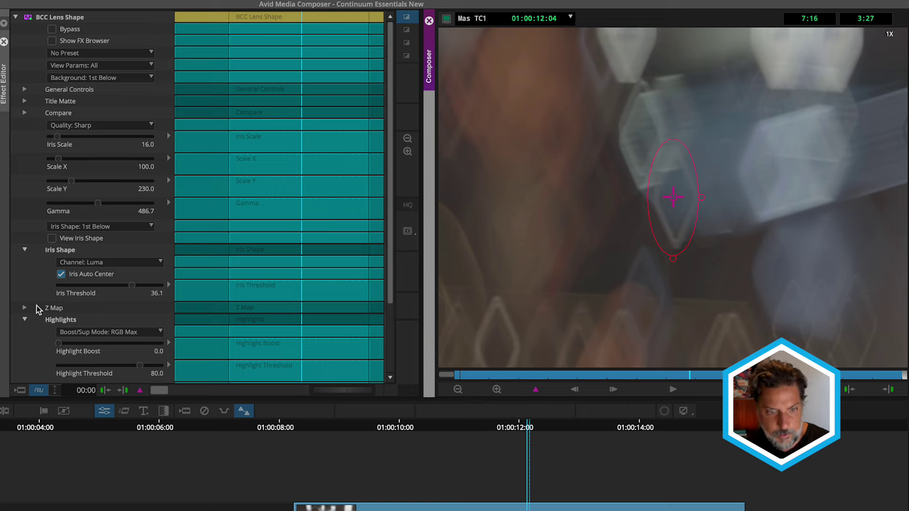
click(51, 308)
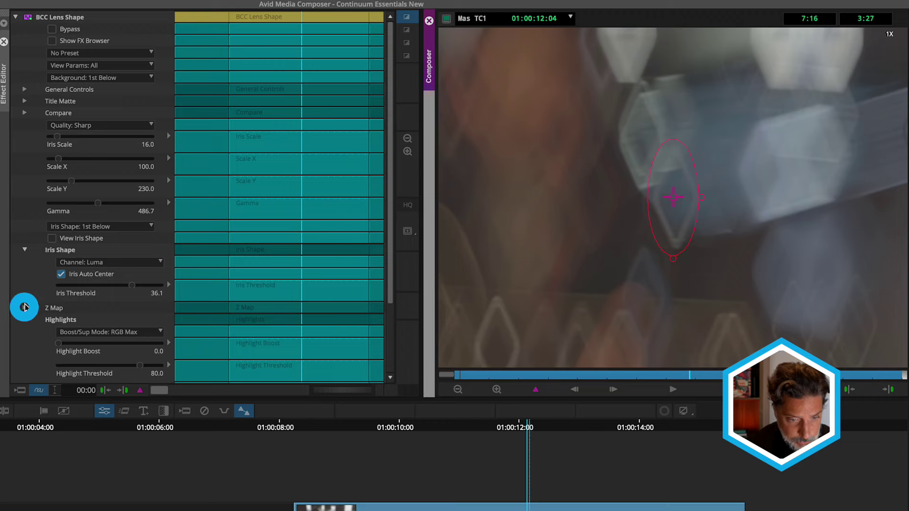
click(24, 307)
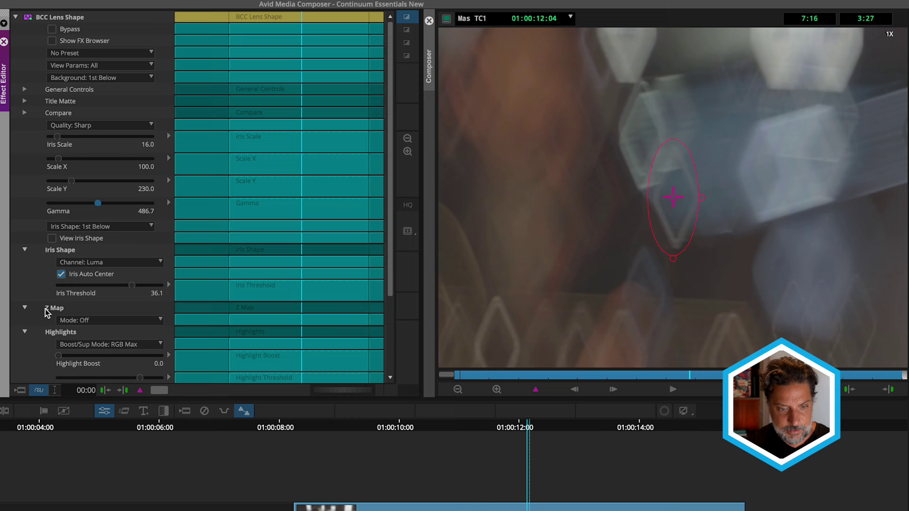
click(97, 322)
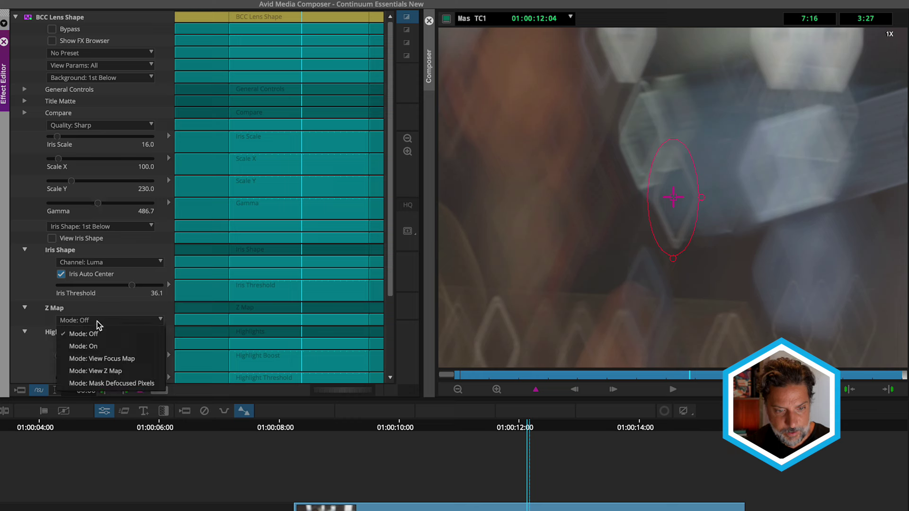
click(93, 347)
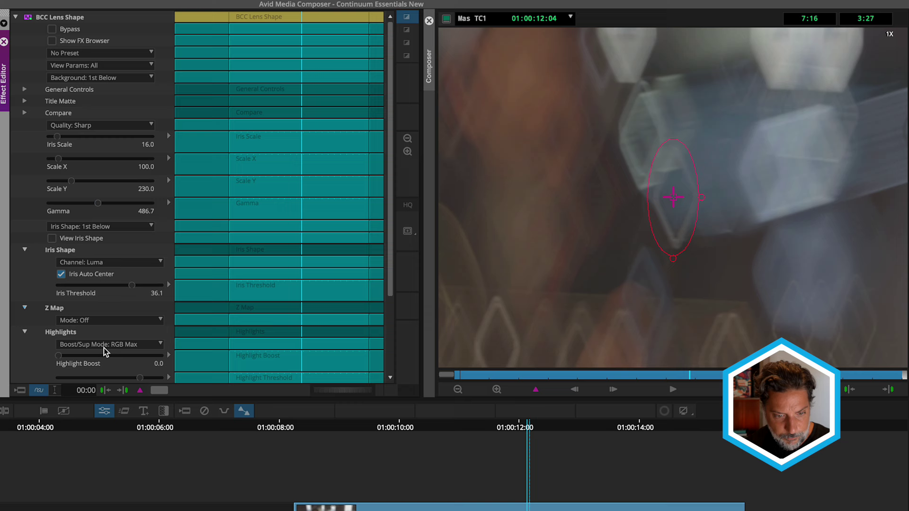
click(24, 307)
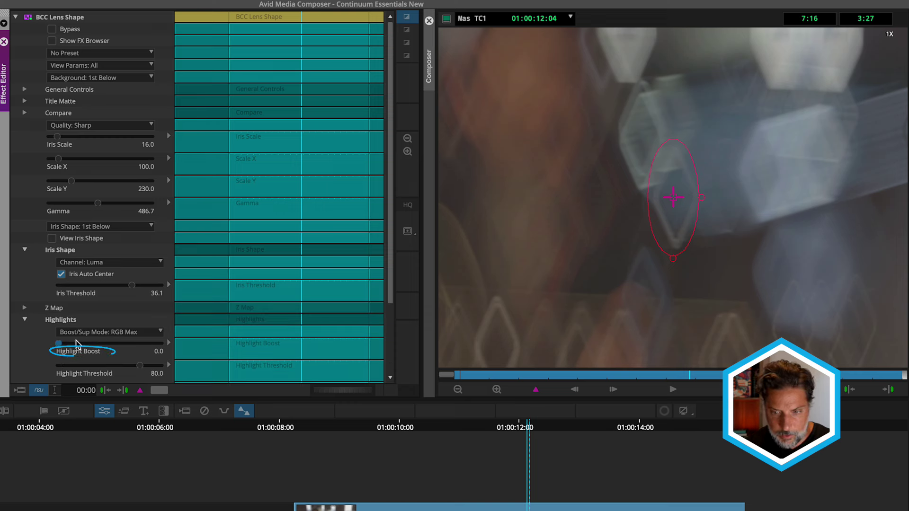
Raise Highlight Boost to 179.0, then return the viewer to full frame and play it.
mouse_move(59, 342)
mouse_down()
mouse_move(89, 334)
mouse_move(99, 345)
mouse_up()
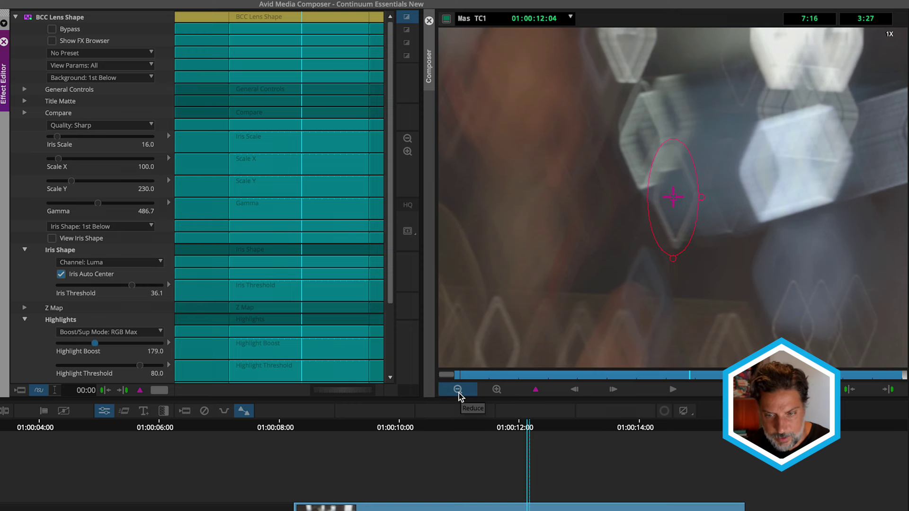
click(458, 393)
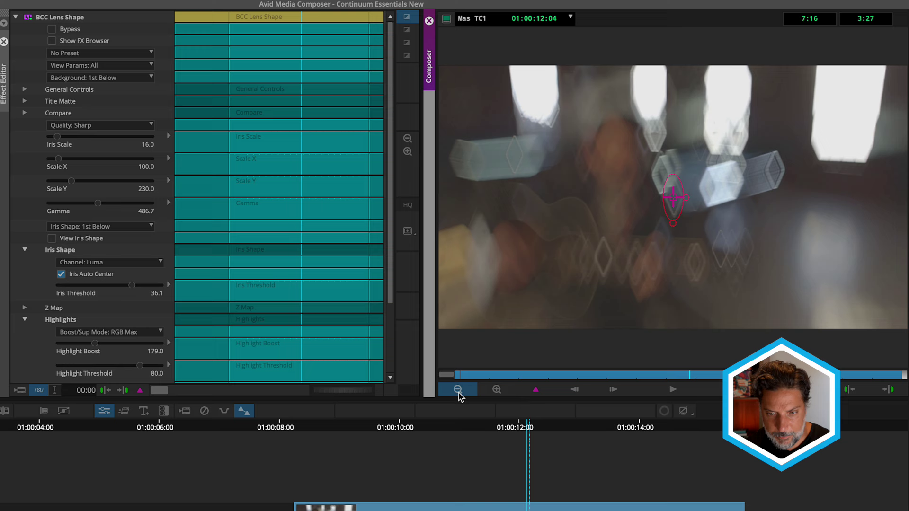
click(672, 388)
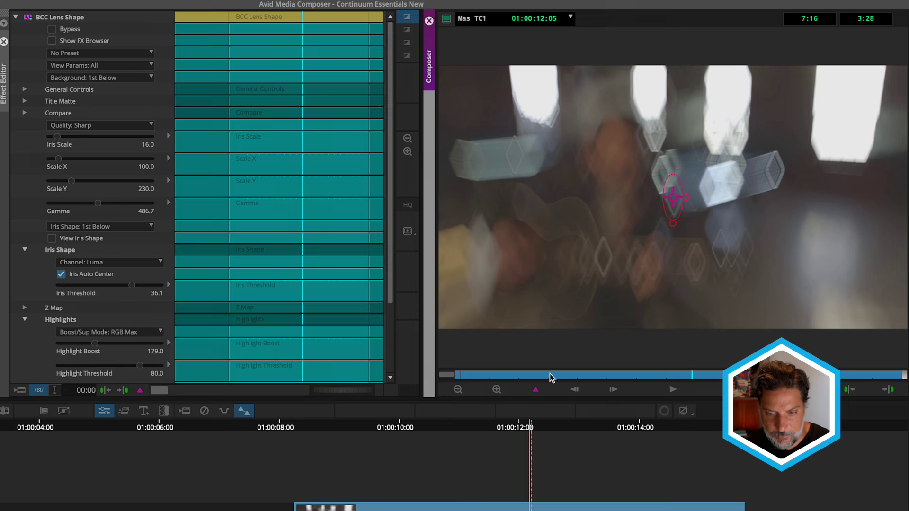
Add a Lens Shape keyframe at the clip start with the Post settings shown.
drag(550, 373, 428, 379)
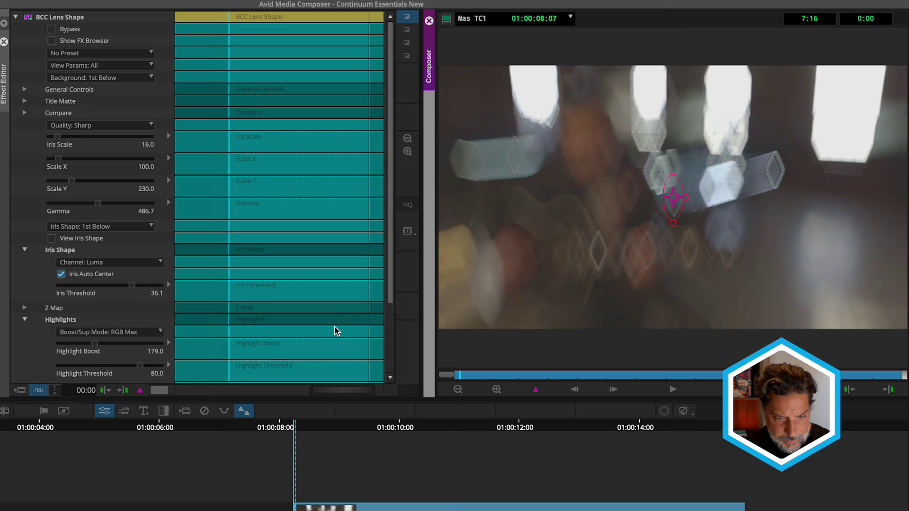
click(25, 320)
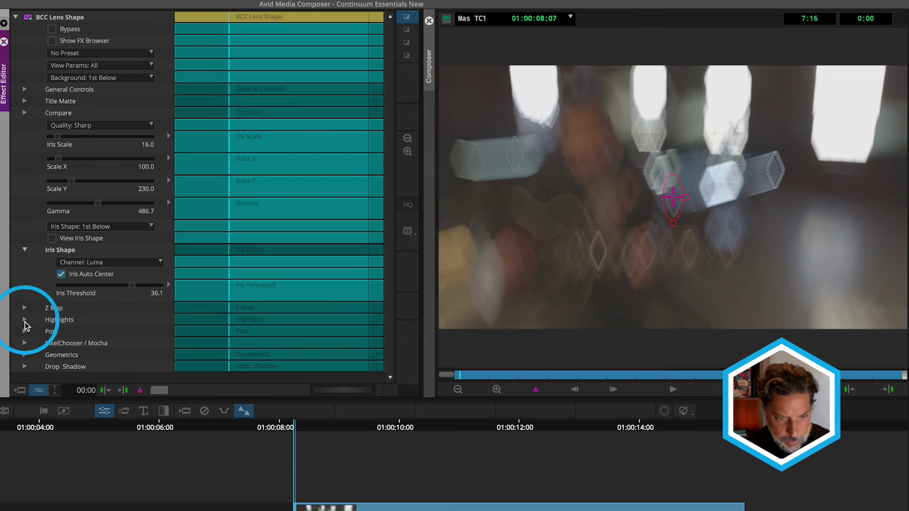
click(25, 331)
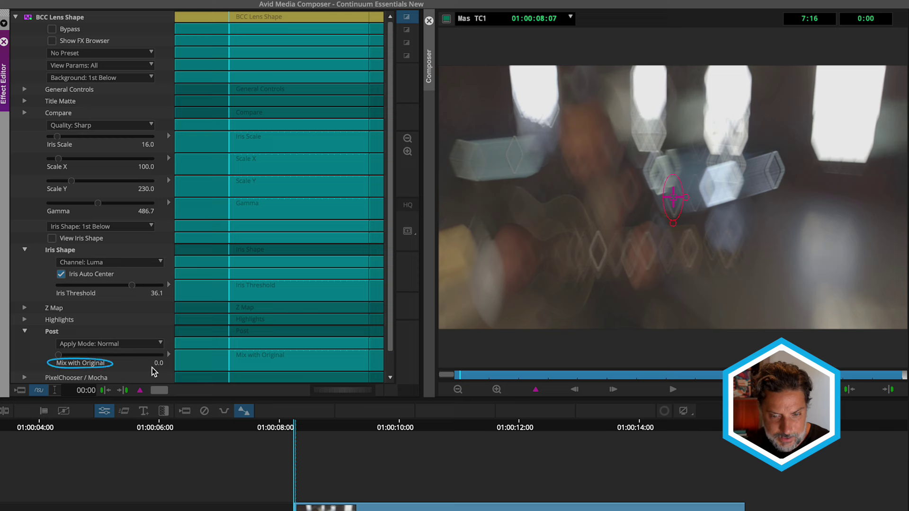
click(533, 391)
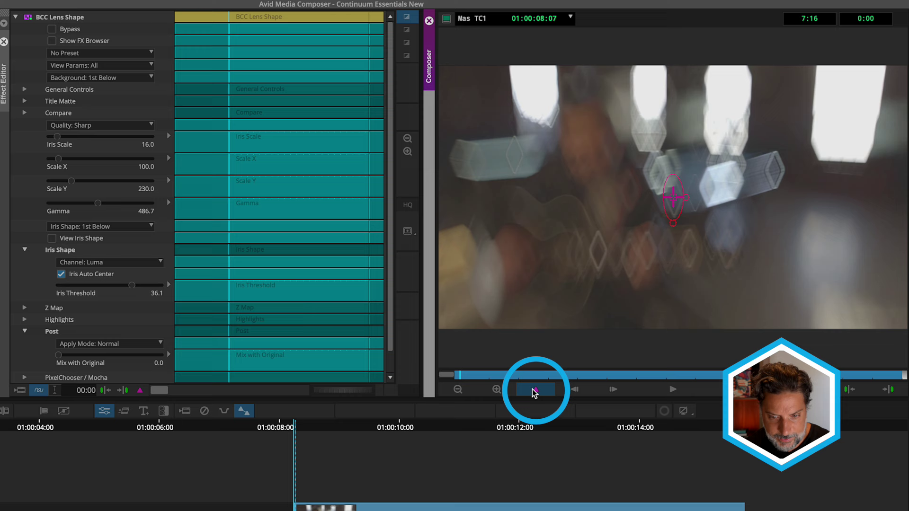
Add a second keyframe two seconds later with Mix with Original at 100.0, then check both keyframes.
drag(477, 375, 579, 372)
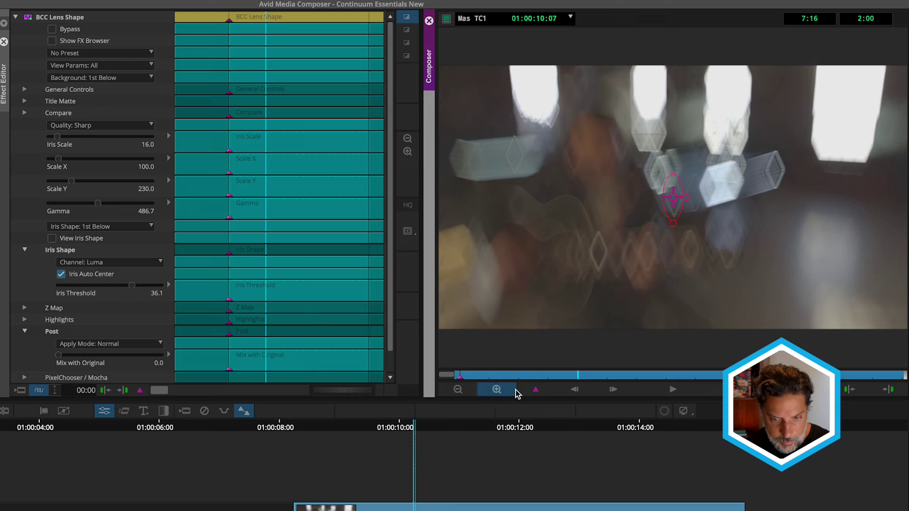
click(536, 389)
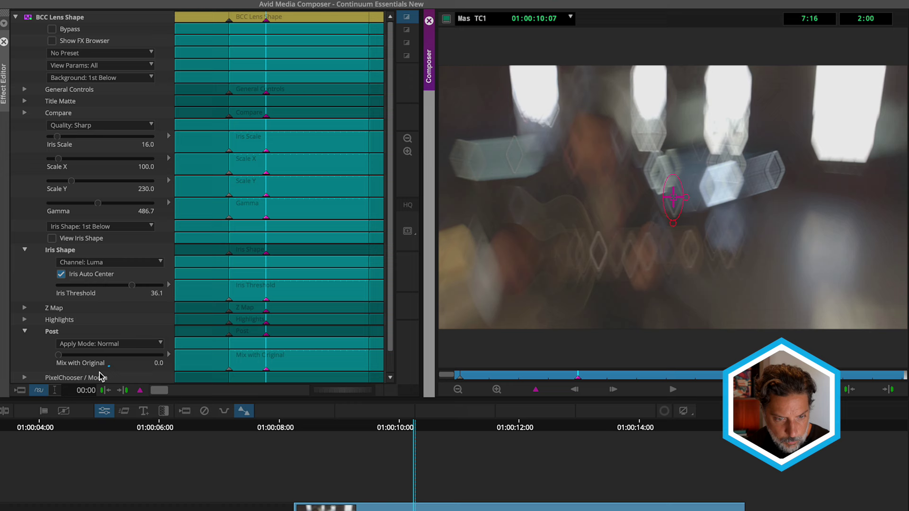
drag(58, 355, 161, 354)
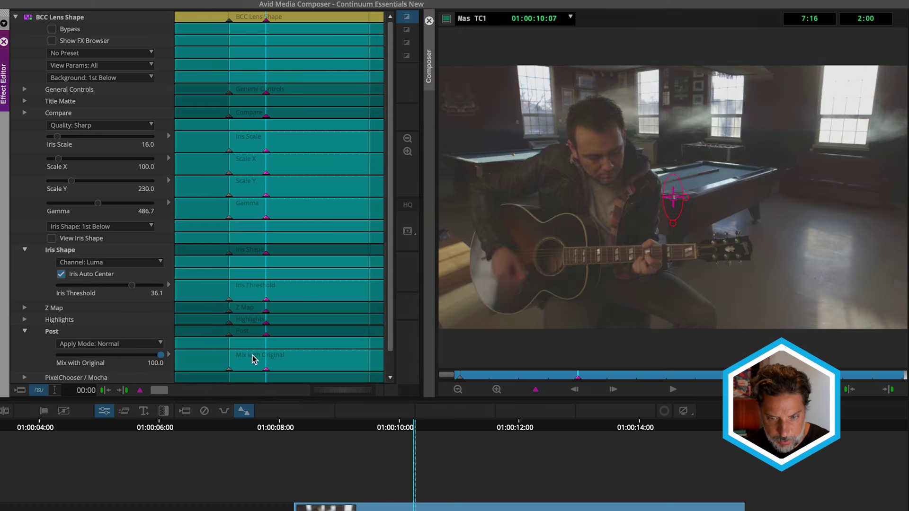
click(575, 388)
click(579, 378)
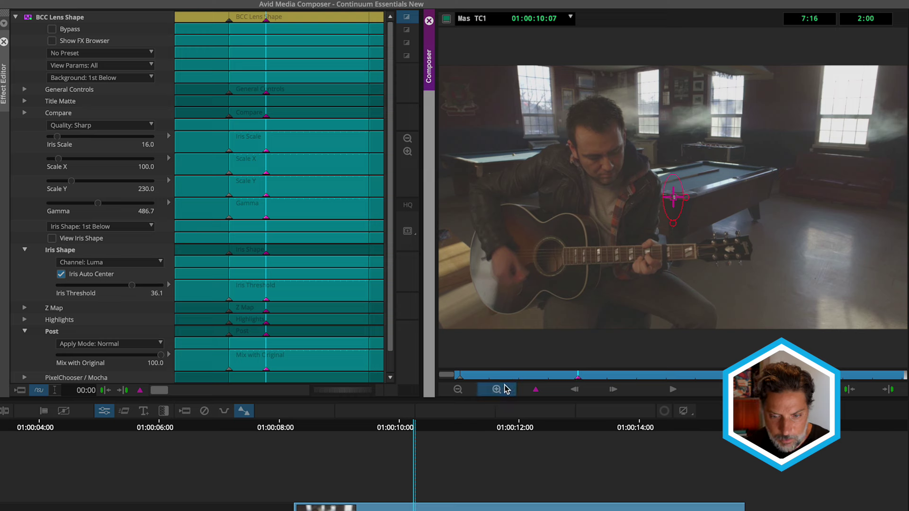
Switch the Lens Shape quality to Fast and play the clip from the start.
click(460, 379)
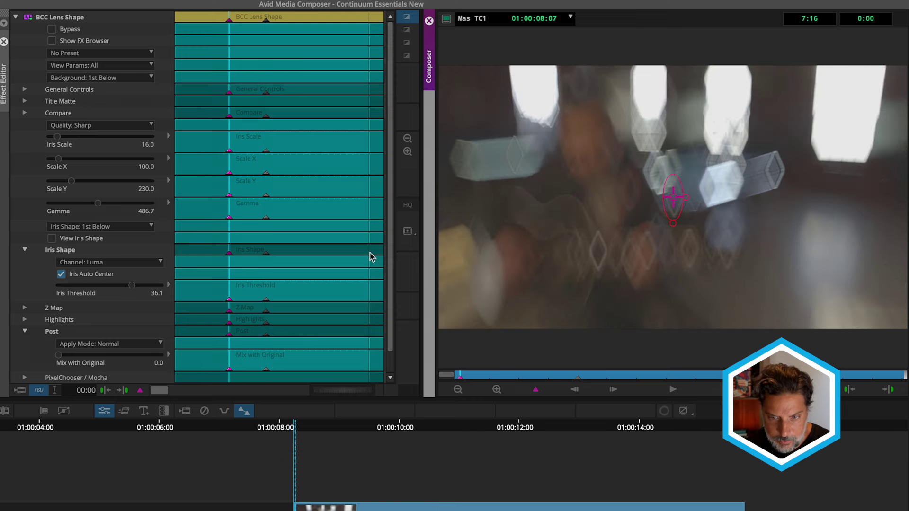
click(134, 125)
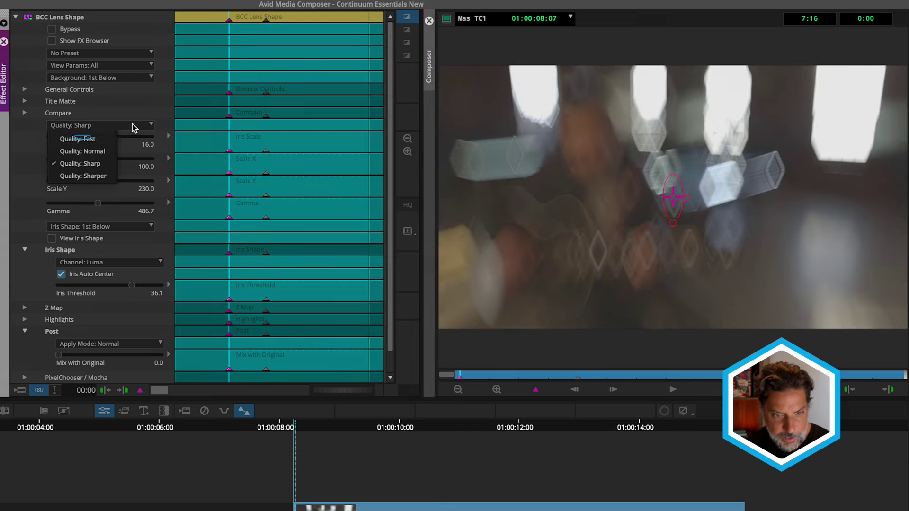
click(104, 140)
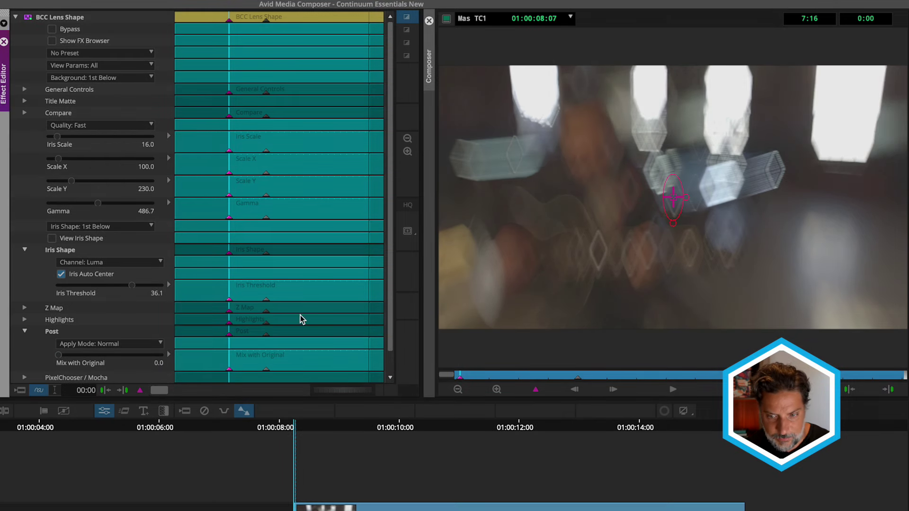
click(671, 388)
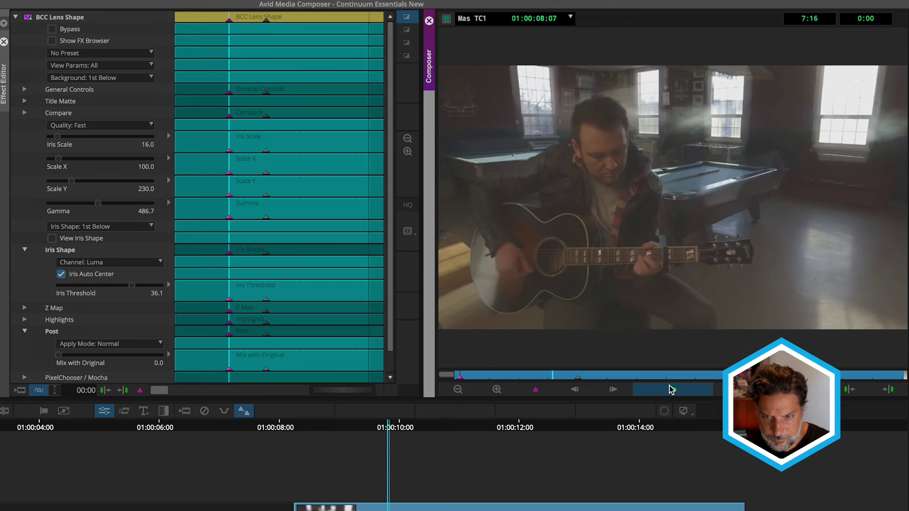
click(671, 388)
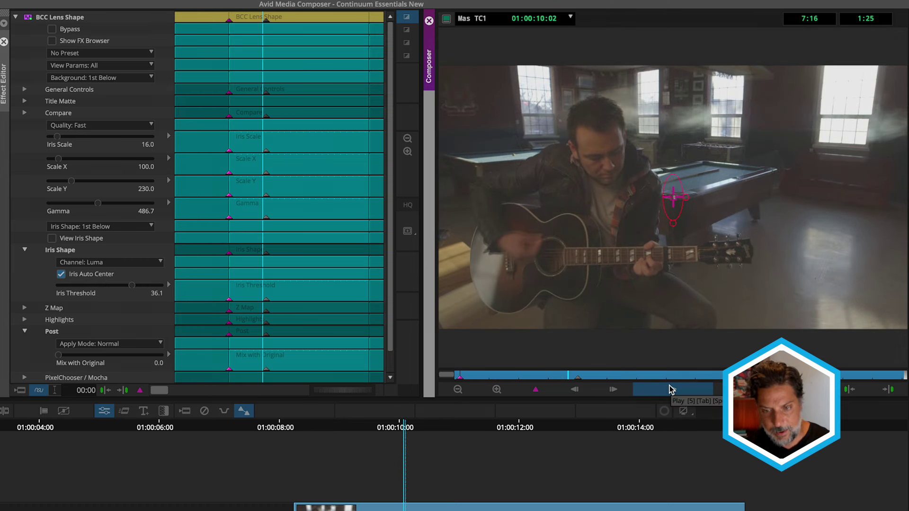